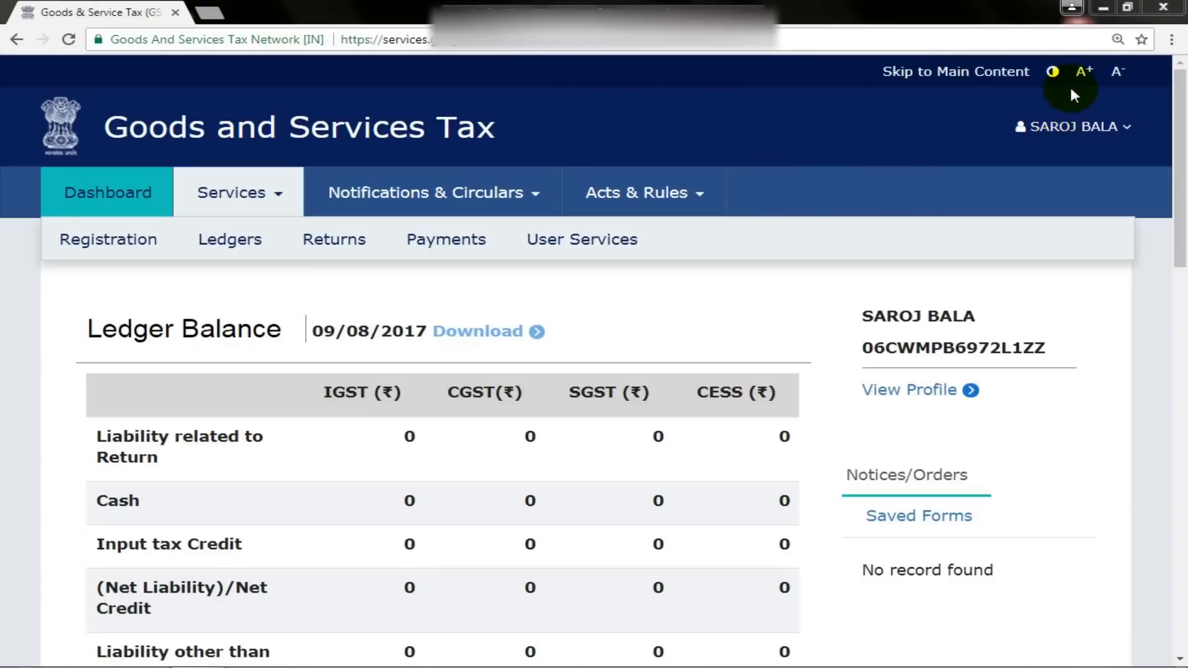
left_click(1071, 47)
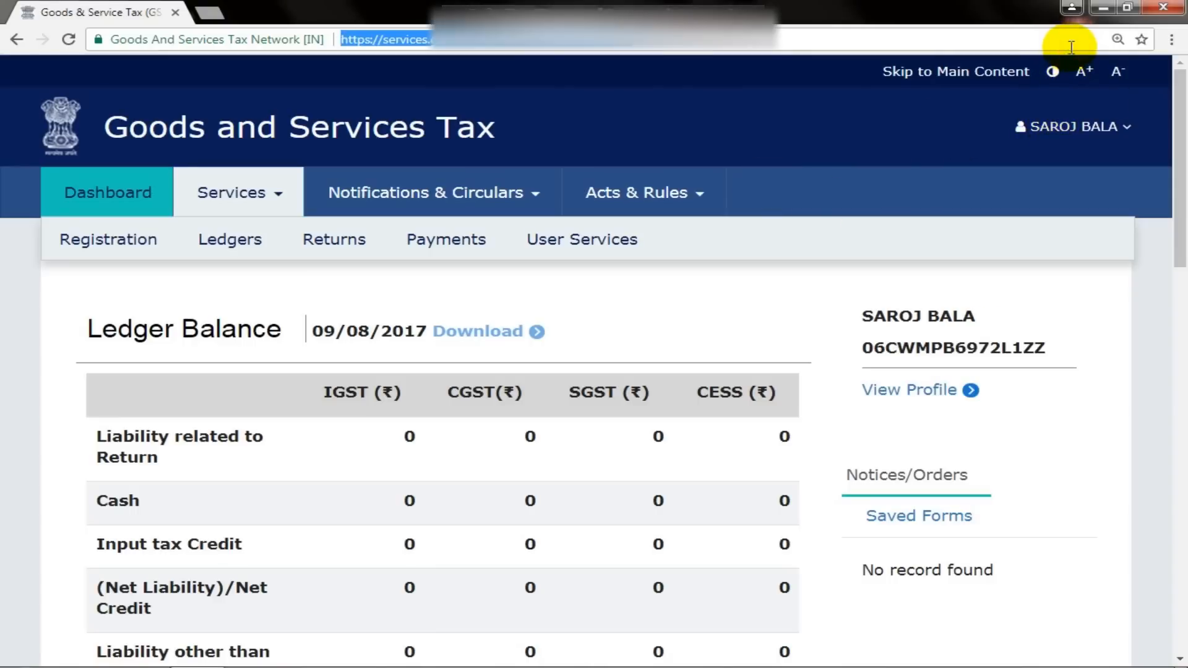
left_click(1082, 180)
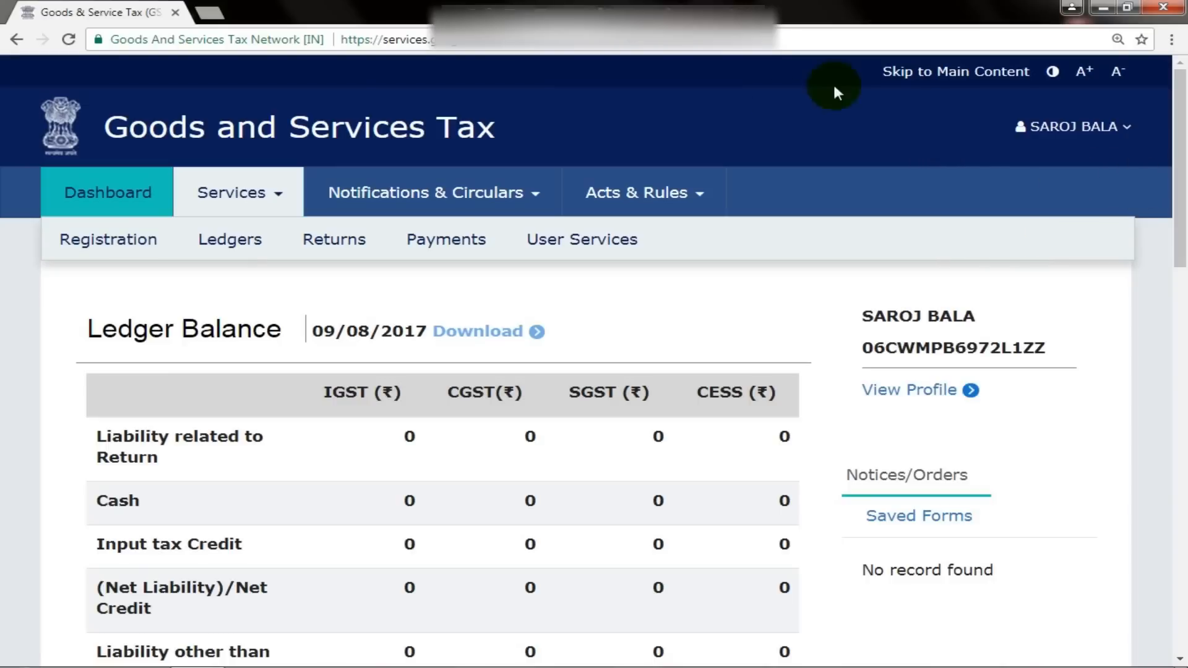
left_click(790, 93)
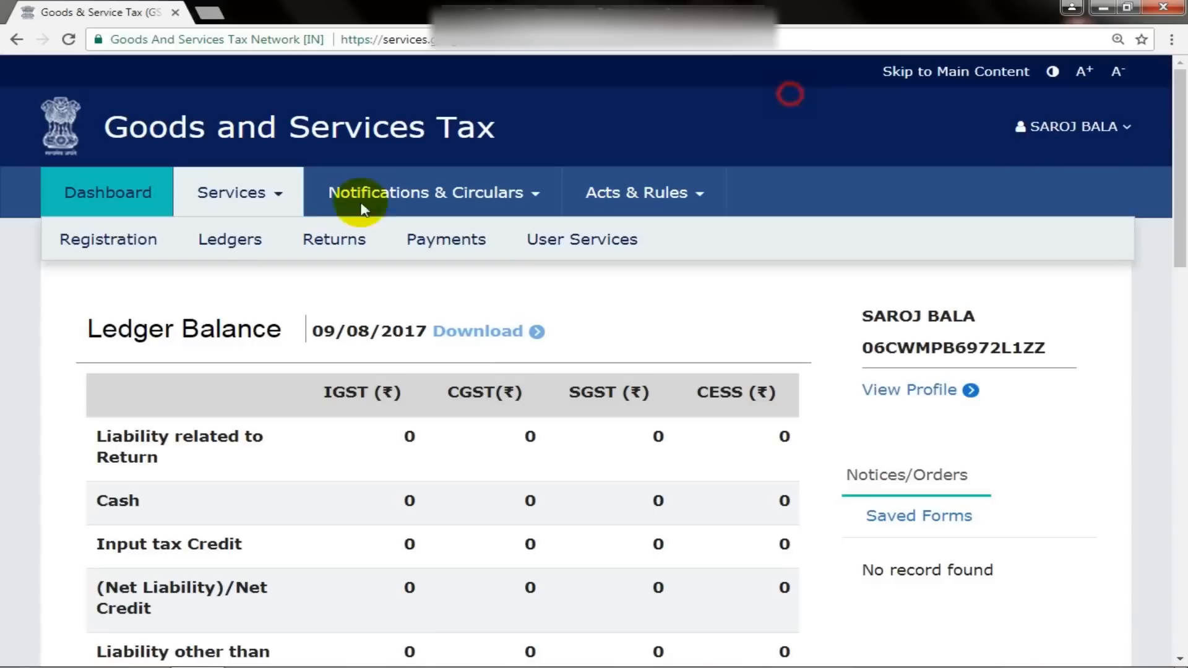
Open the Returns Dashboard from the GST portal's returns services
left_click(143, 196)
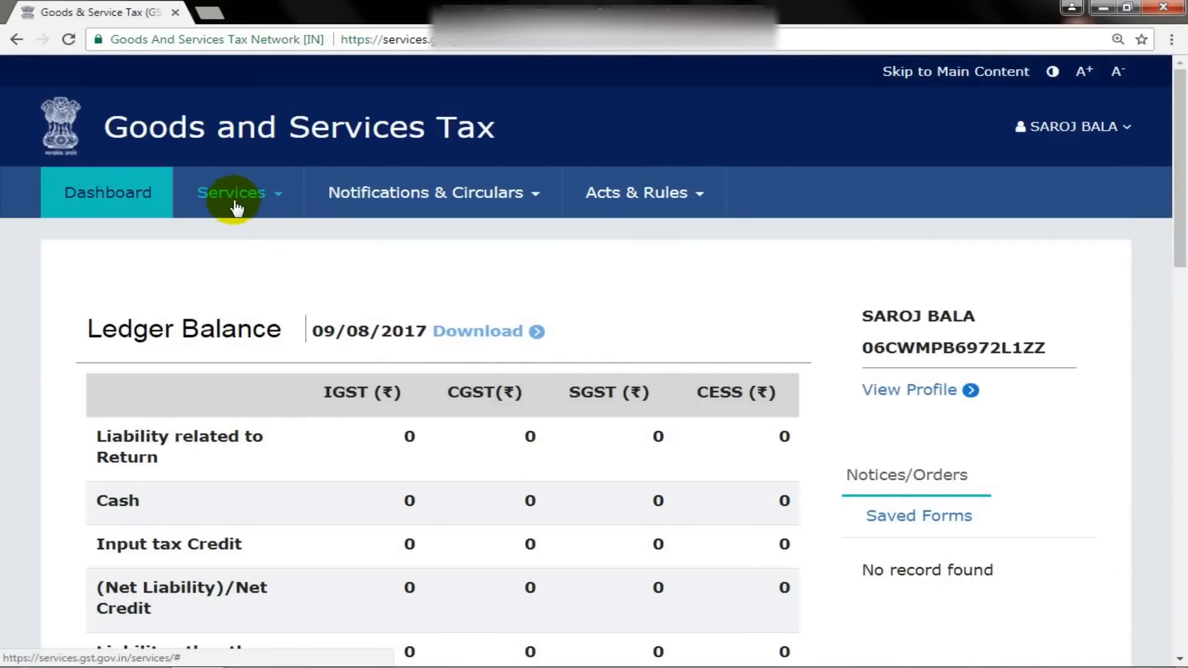
left_click(272, 201)
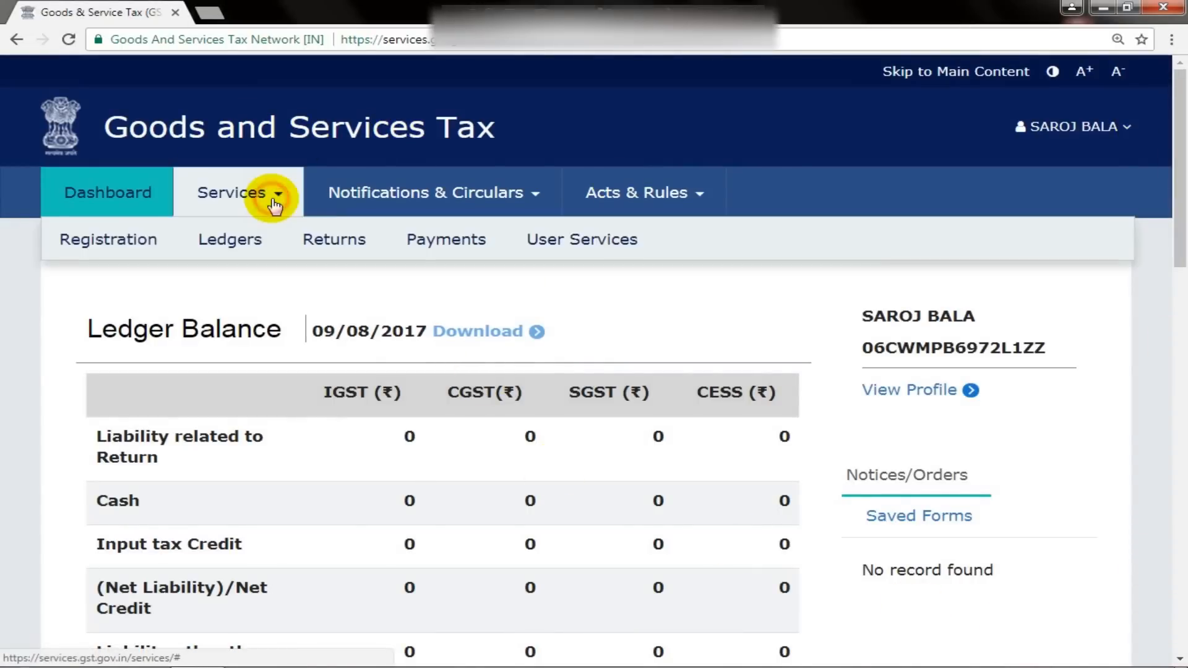
left_click(277, 242)
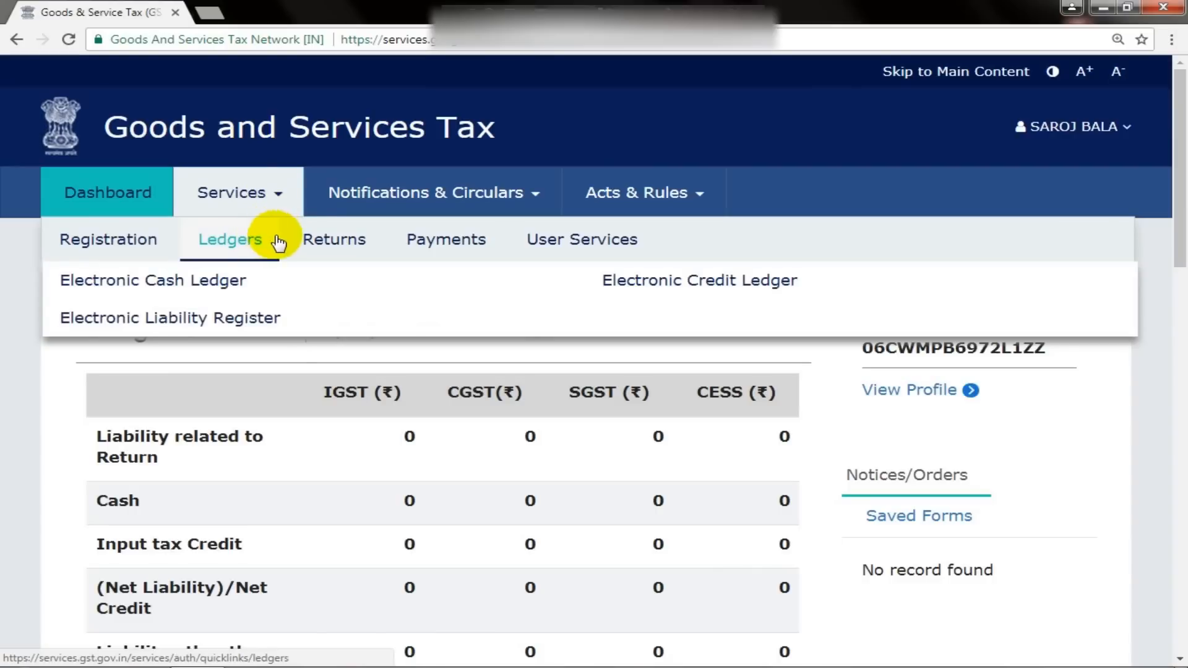
left_click(317, 243)
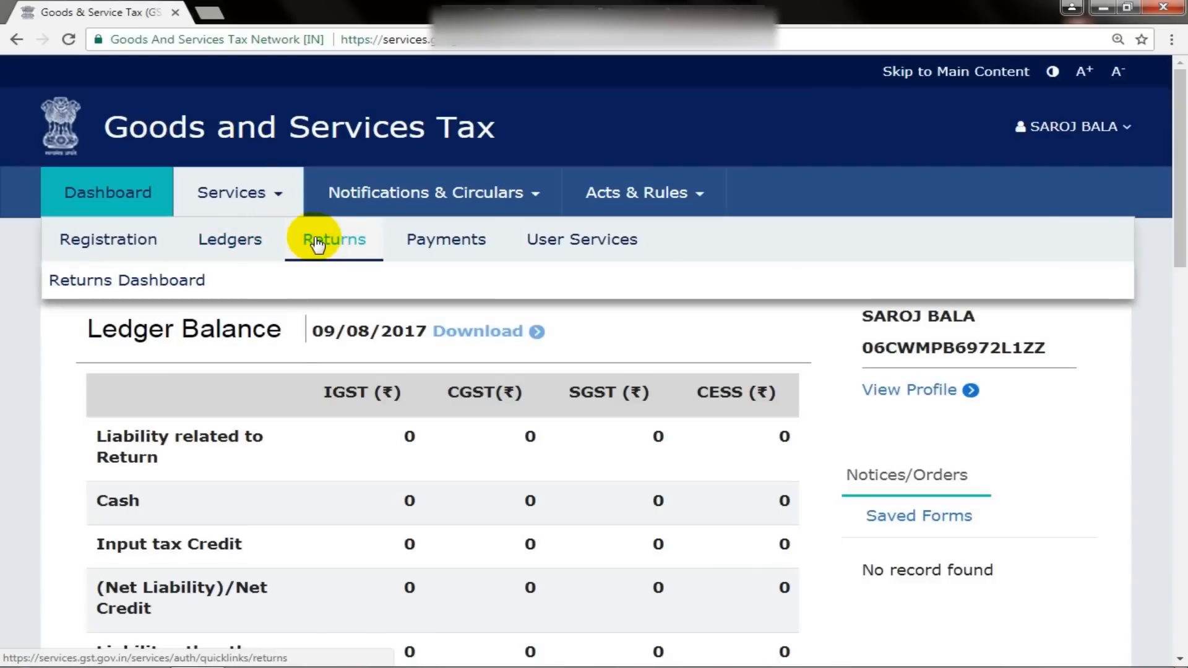
left_click(187, 280)
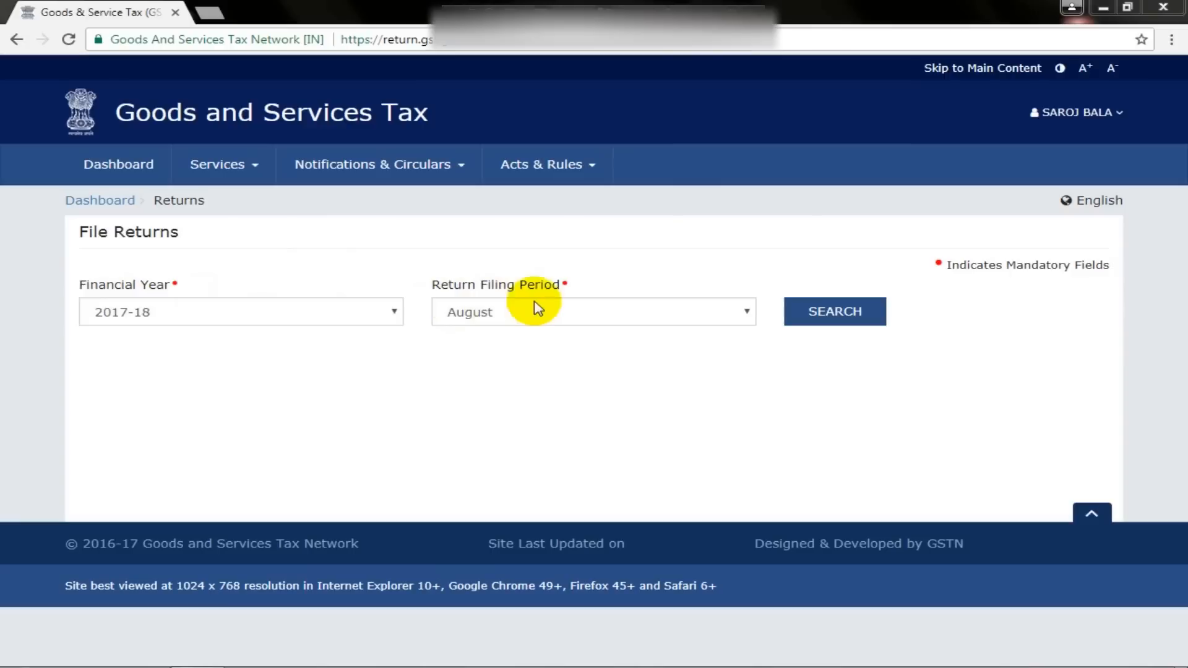
Search returns for the July filing period of 2017-18 and open the GSTR3B monthly return for online preparation
left_click(637, 314)
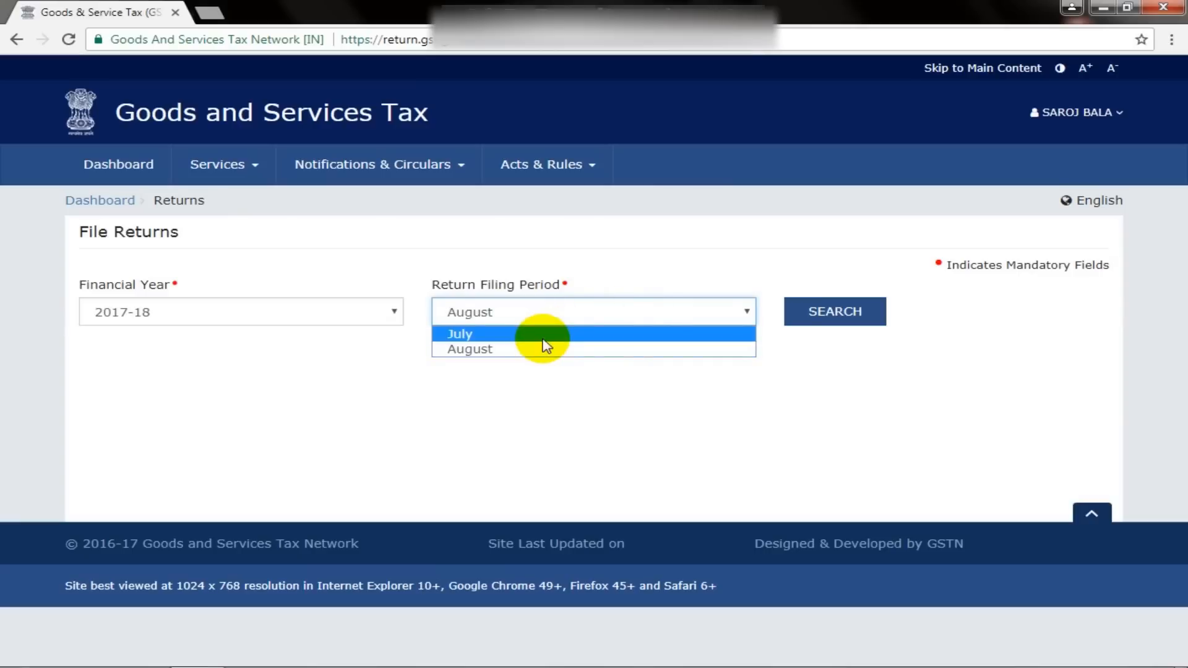
left_click(542, 337)
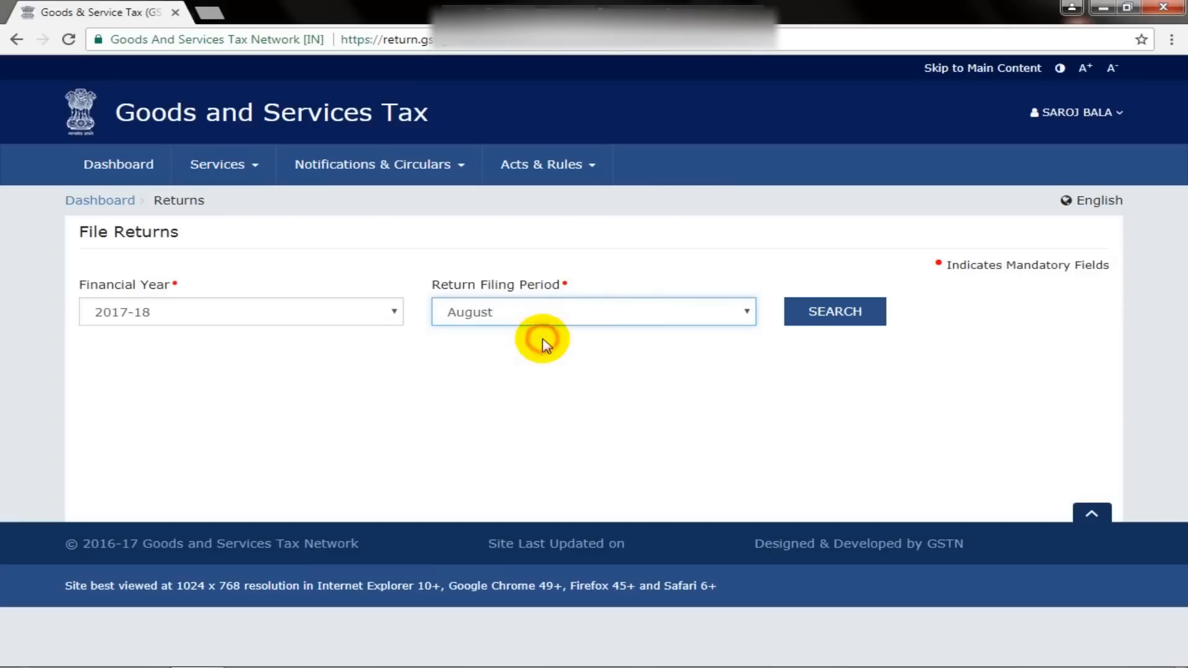
left_click(829, 315)
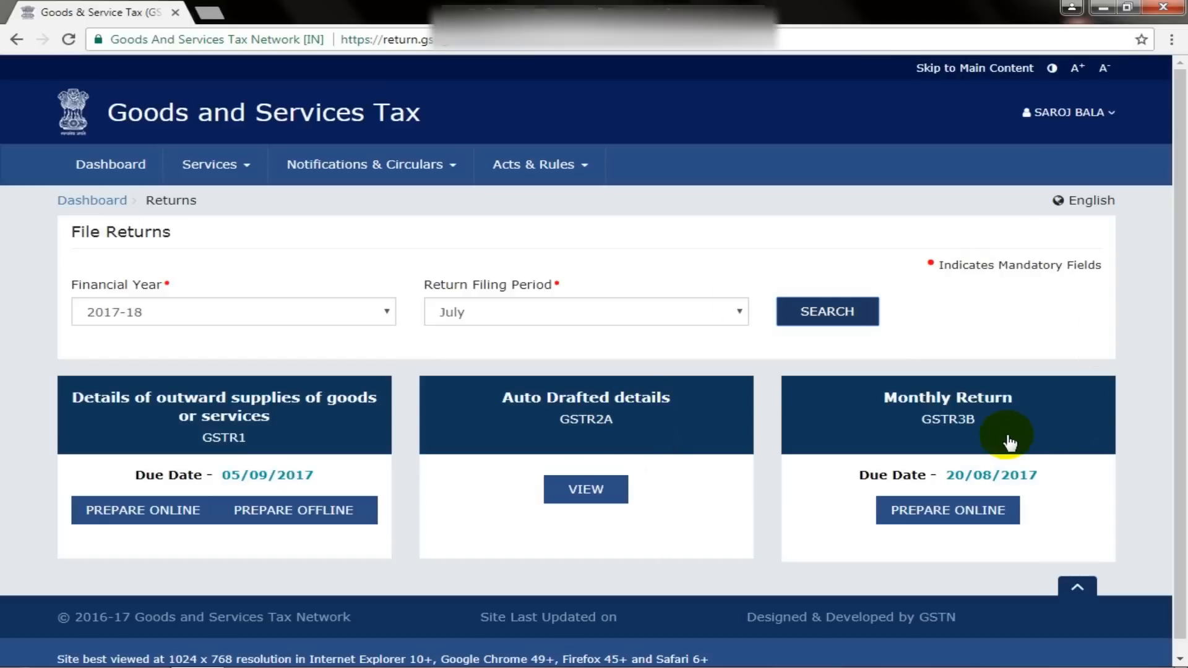
left_click(957, 519)
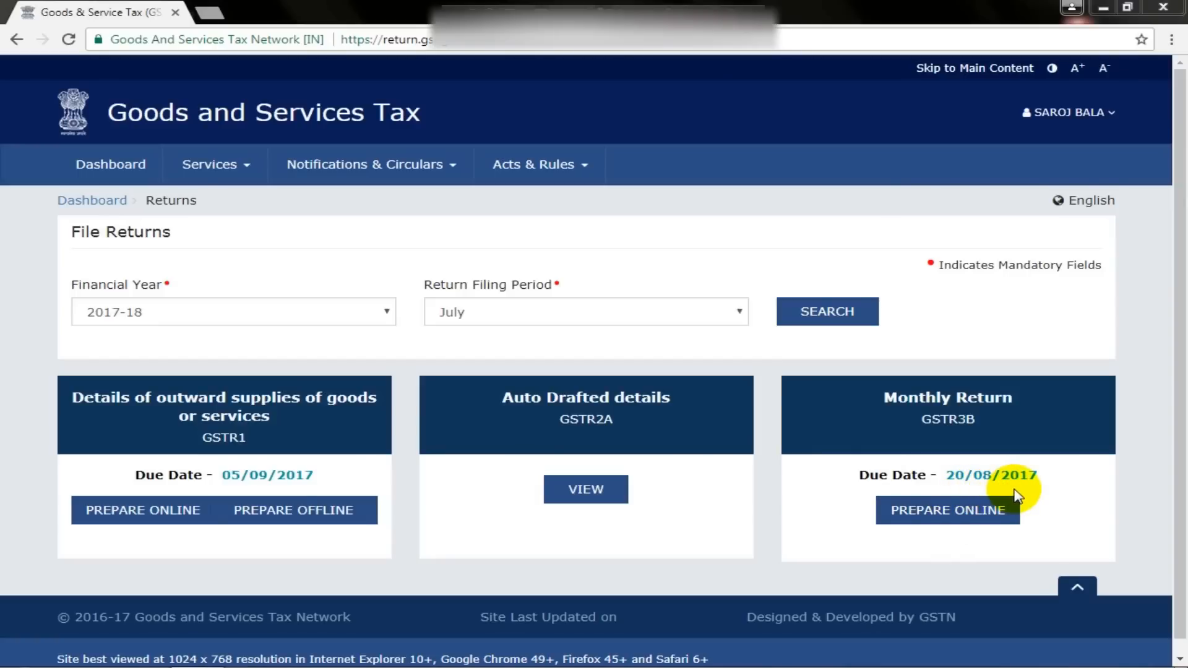
left_click(973, 514)
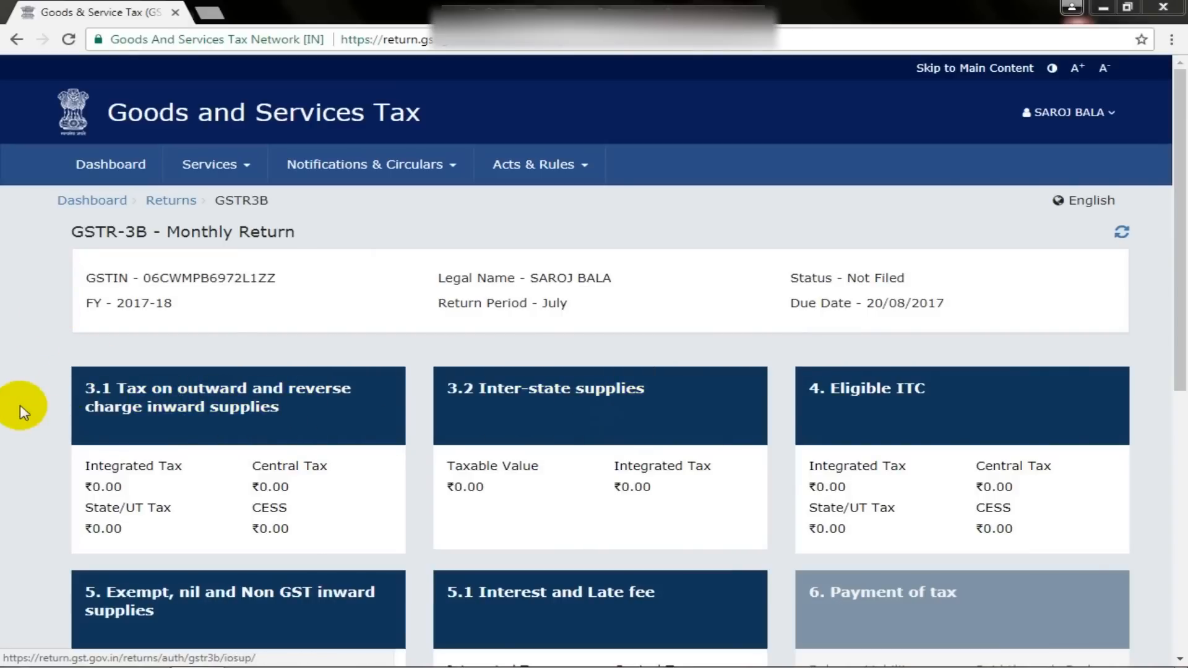
Open section 3.1 of the return and enter 1,00,000 as the total taxable value of row (a), outward taxable supplies
scroll(1090, 369, "down", 6)
scroll(733, 491, "up", 6)
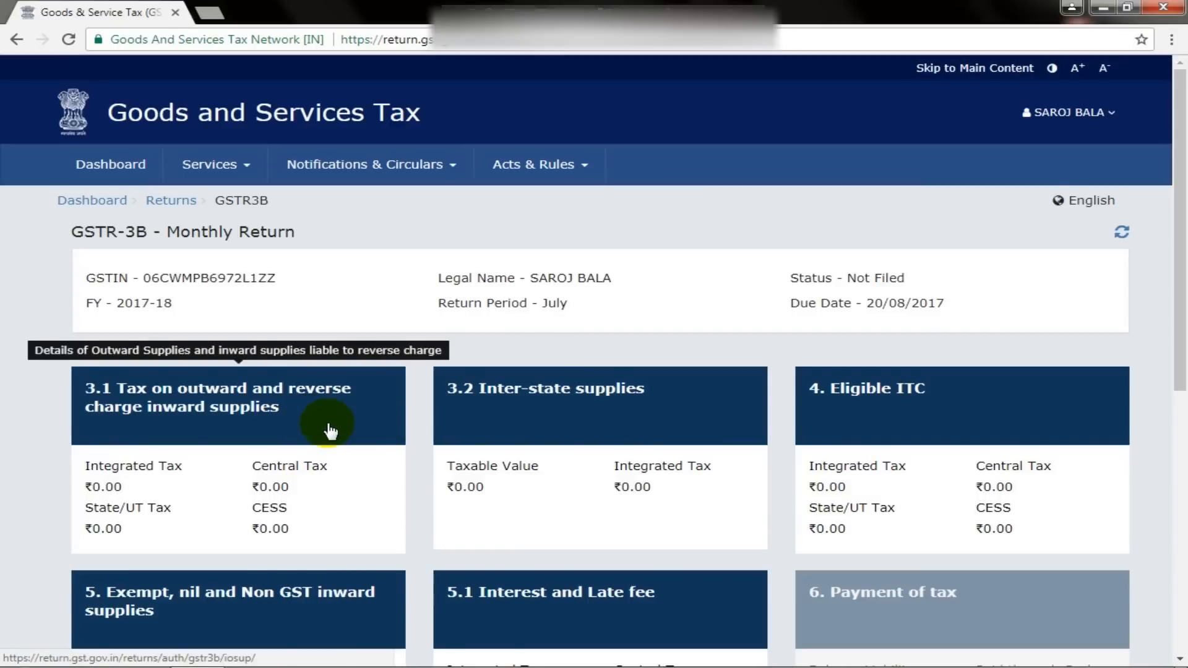
scroll(486, 424, "down", 3)
scroll(650, 576, "down", 5)
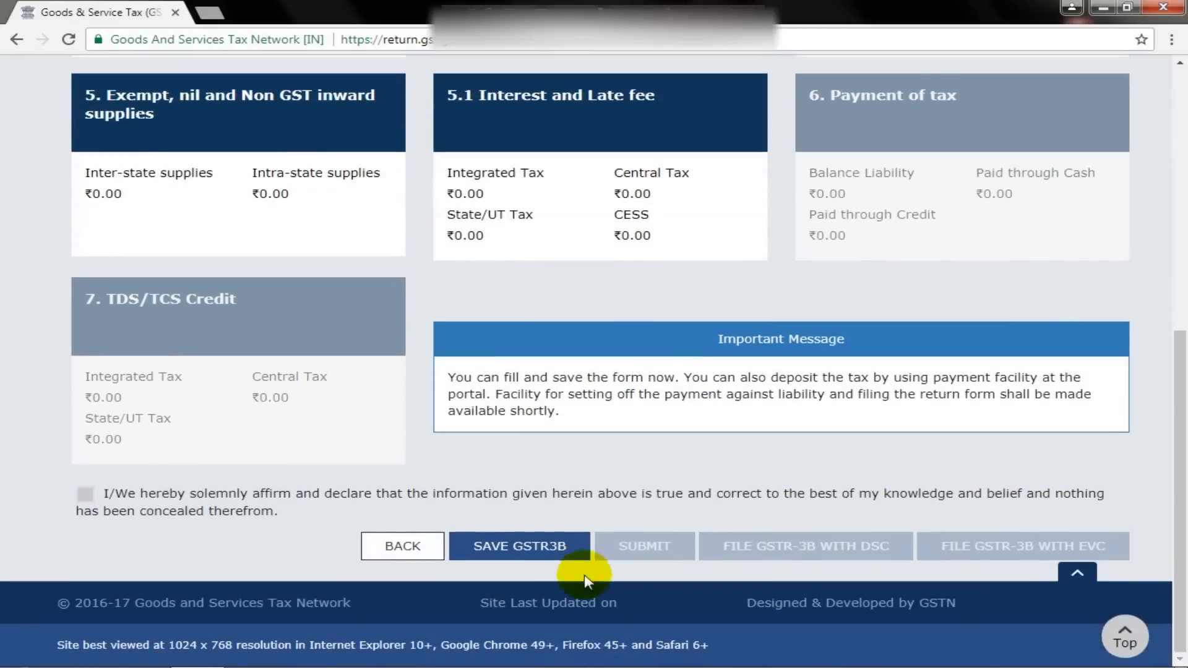
scroll(605, 495, "up", 8)
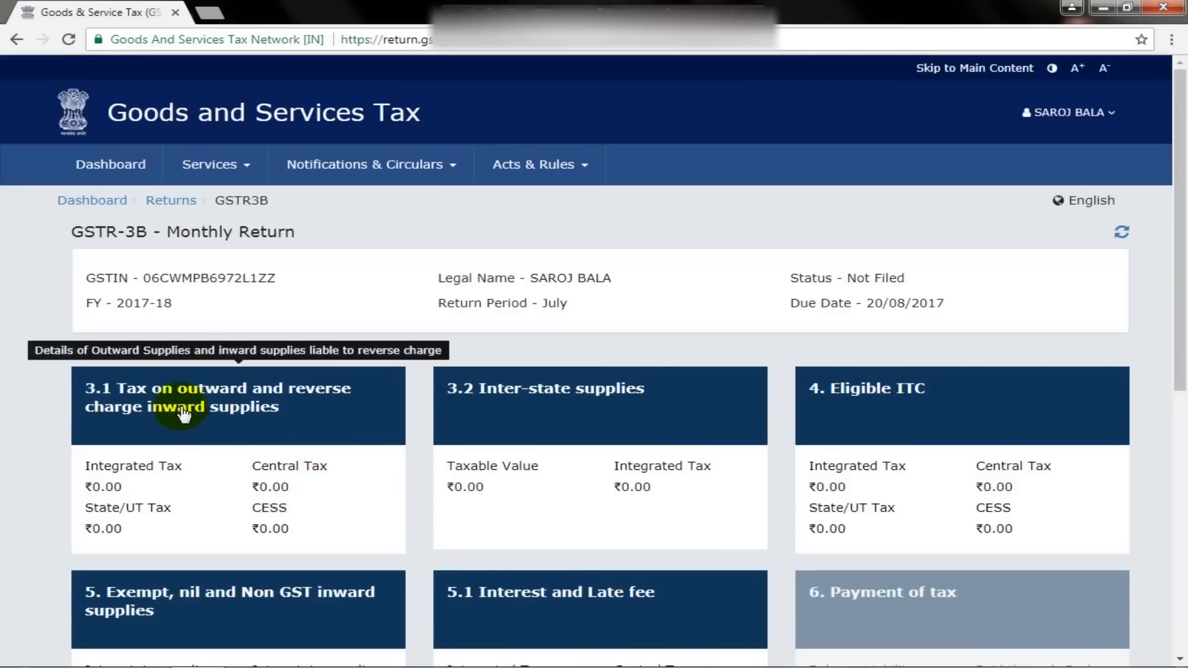
left_click(156, 403)
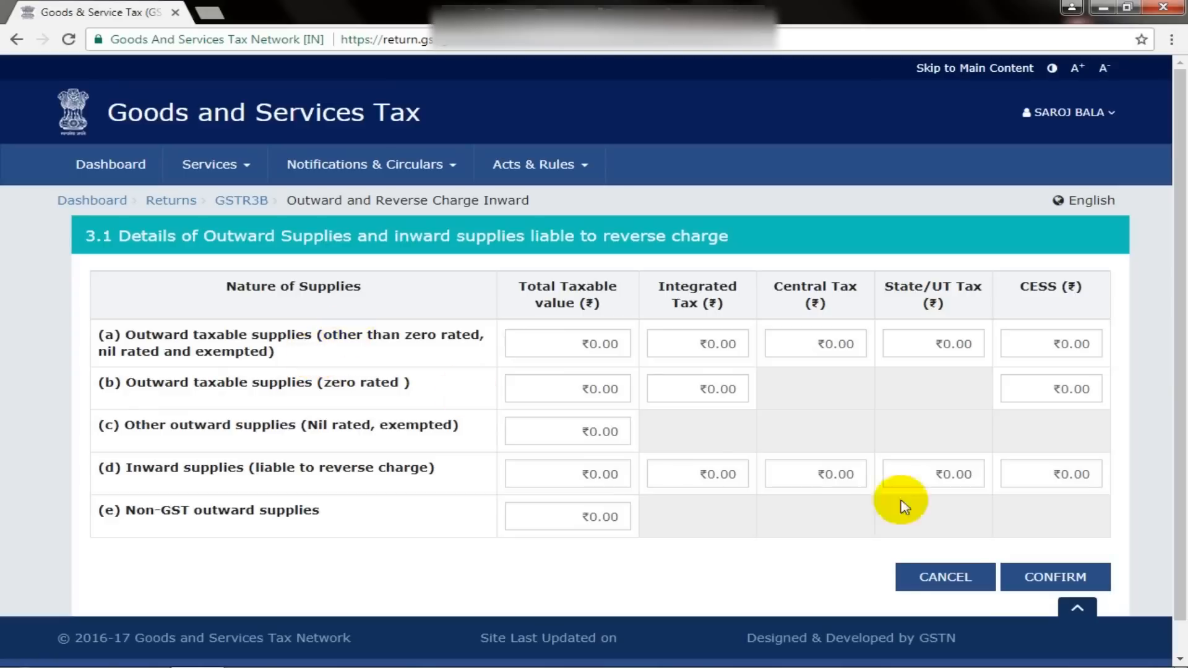
left_click(575, 346)
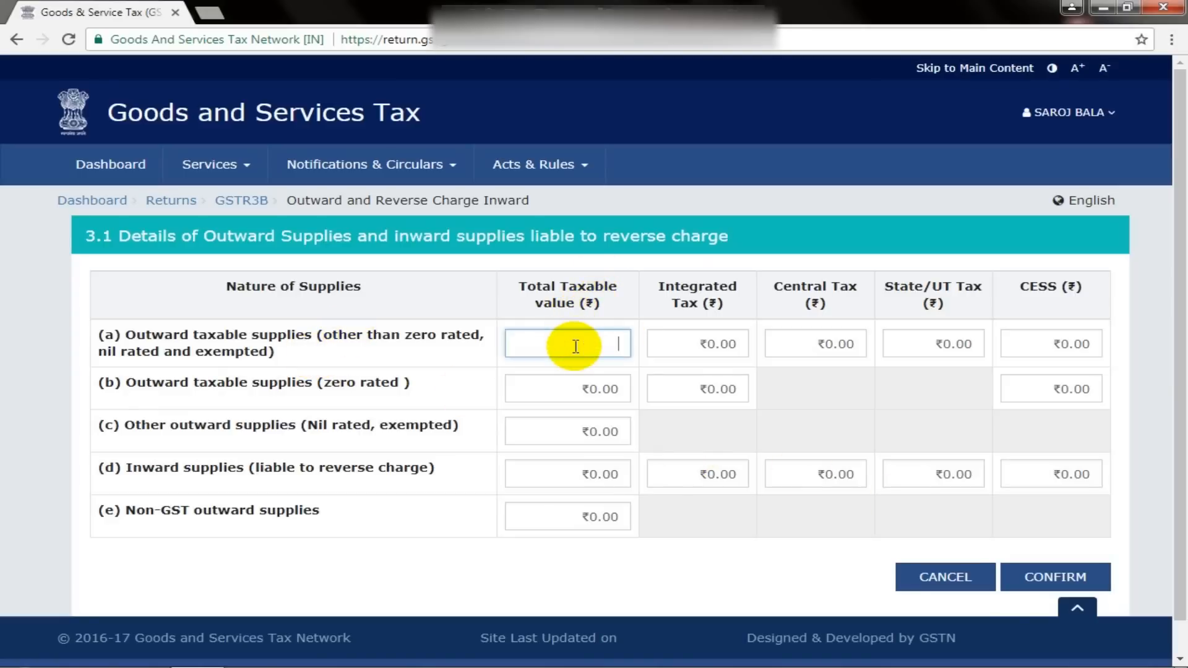
type("1,00,000")
Step through the remaining value and tax fields of rows (a) to (d), and leave section 3.1 without confirming it
left_click(696, 350)
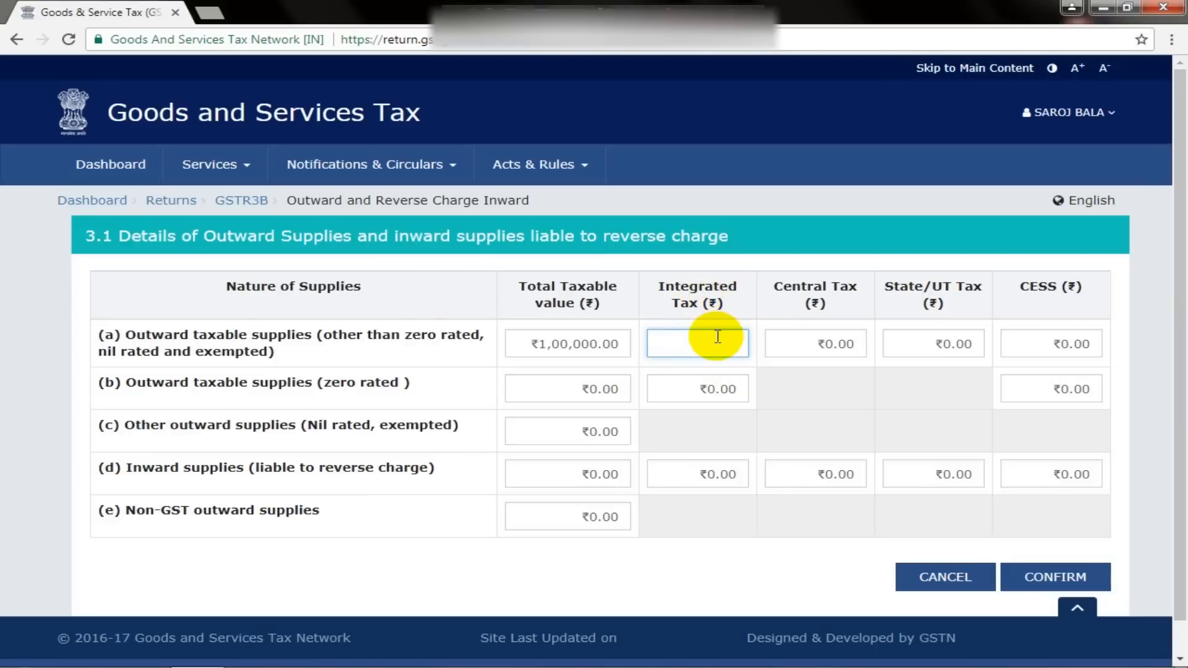
left_click(846, 344)
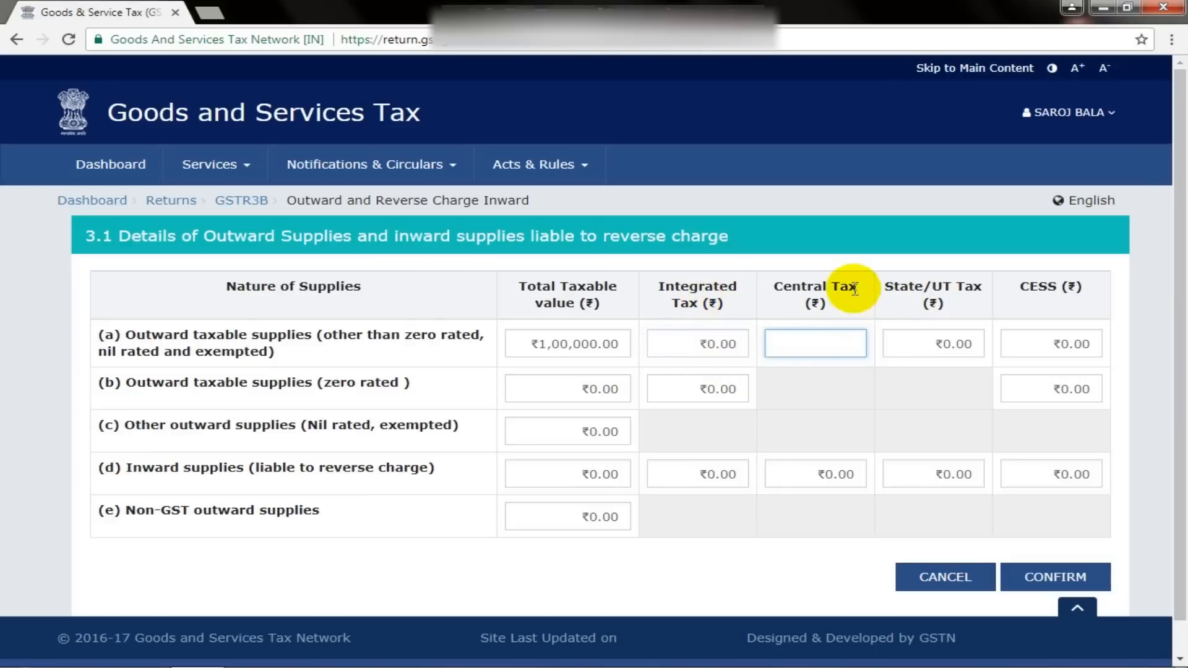
left_click(956, 343)
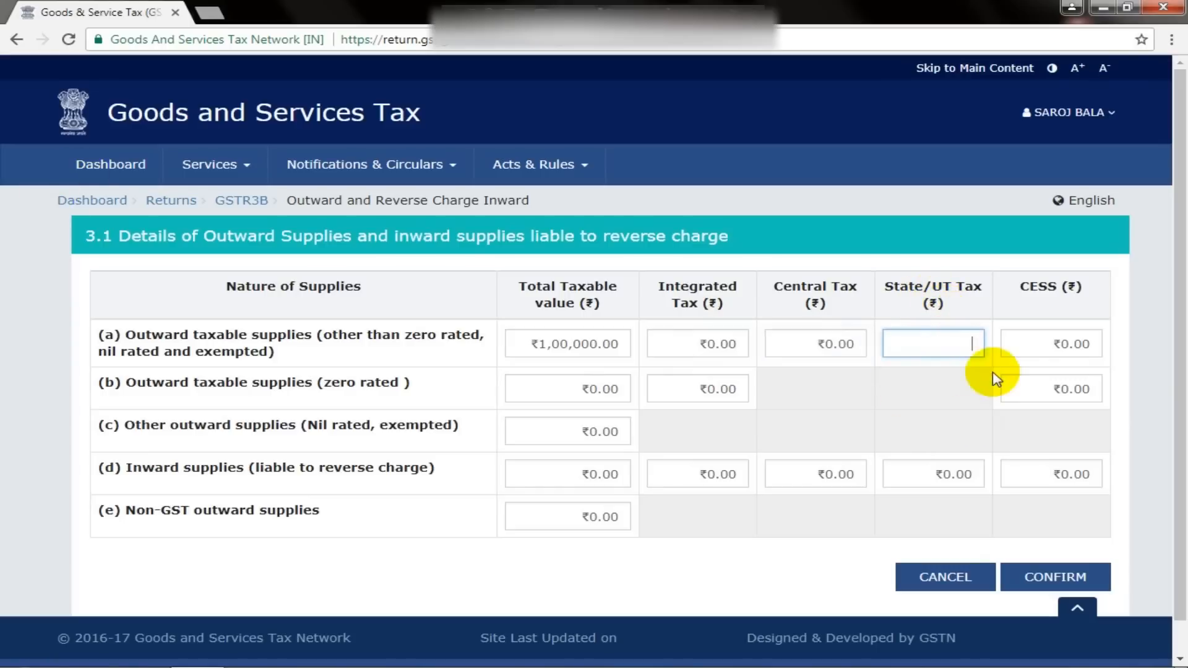
left_click(1051, 347)
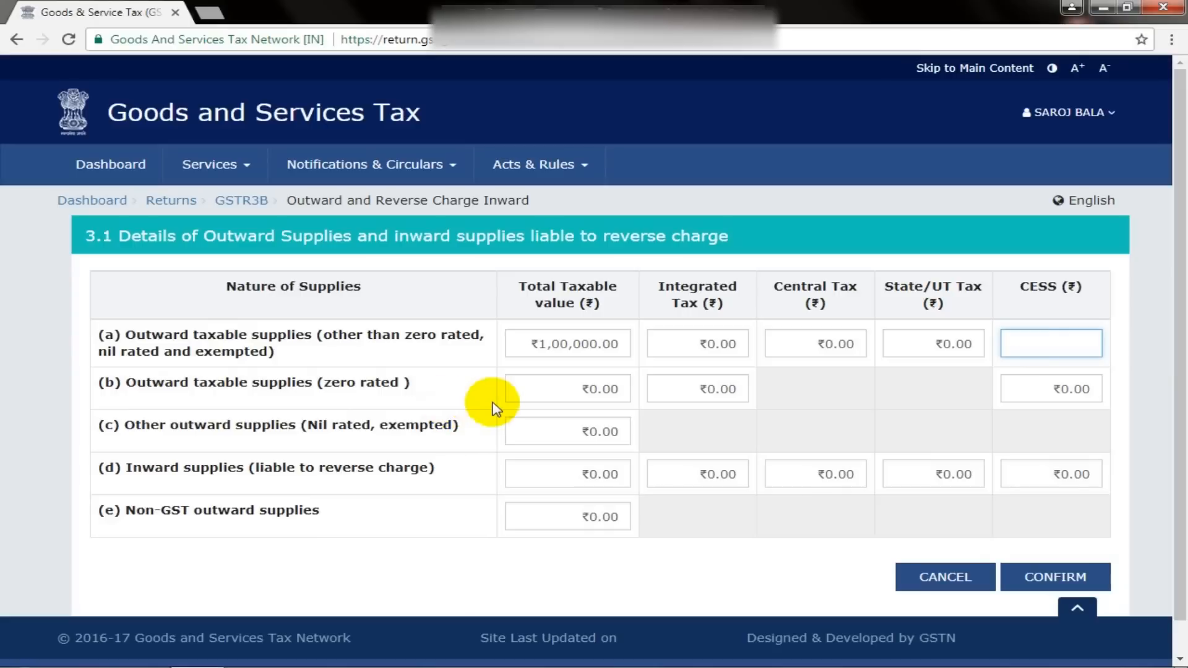
left_click(583, 389)
left_click(711, 391)
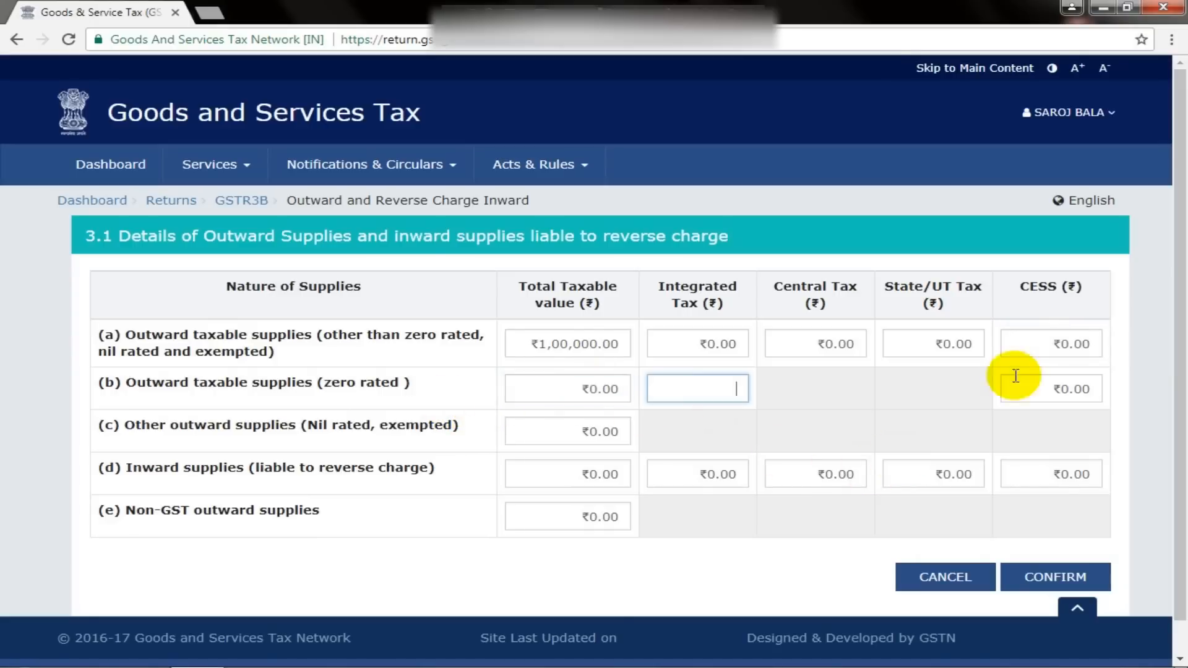
left_click(1059, 386)
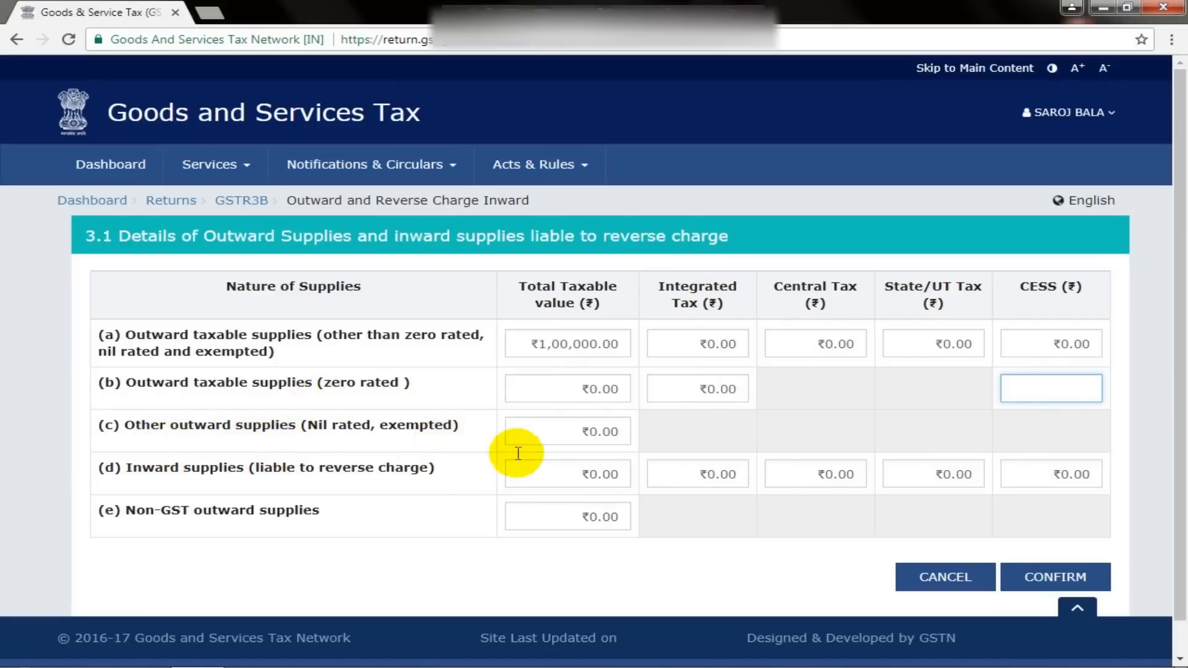
left_click(568, 430)
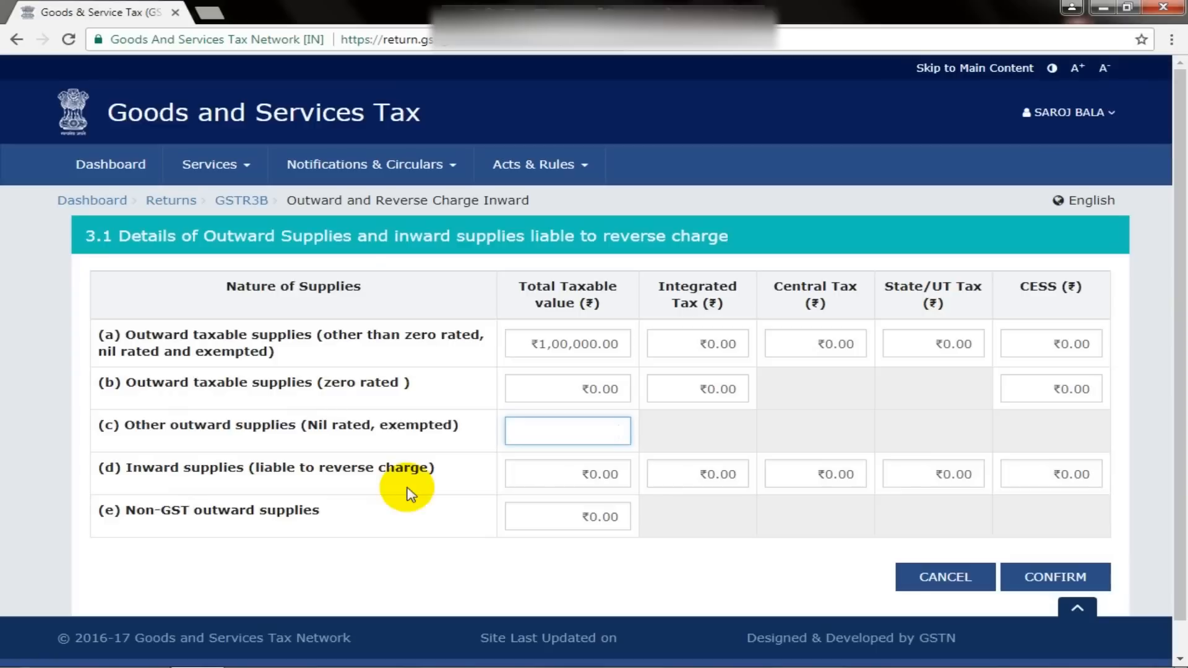
left_click(565, 481)
left_click(732, 482)
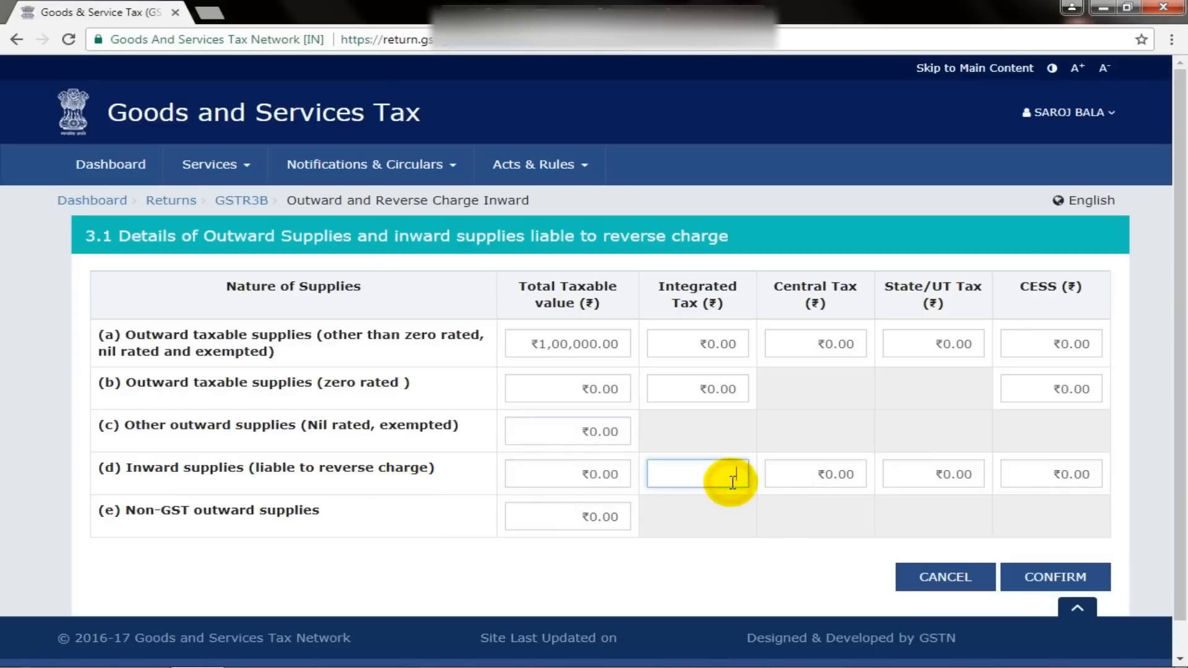
left_click(921, 484)
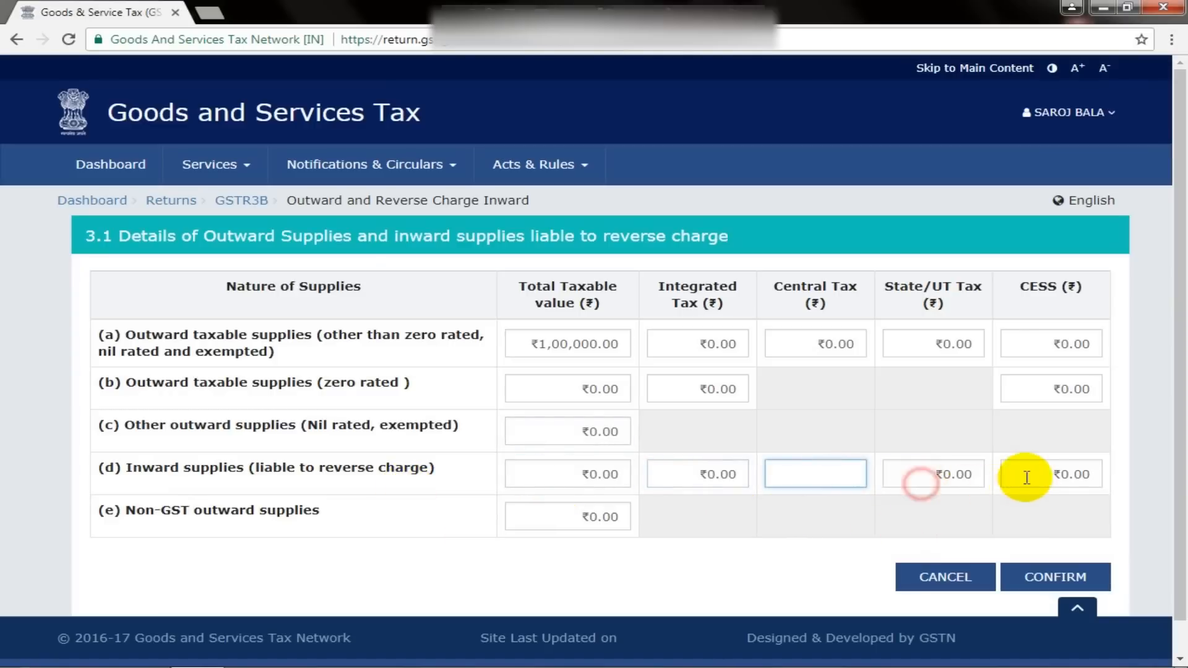
left_click(1022, 477)
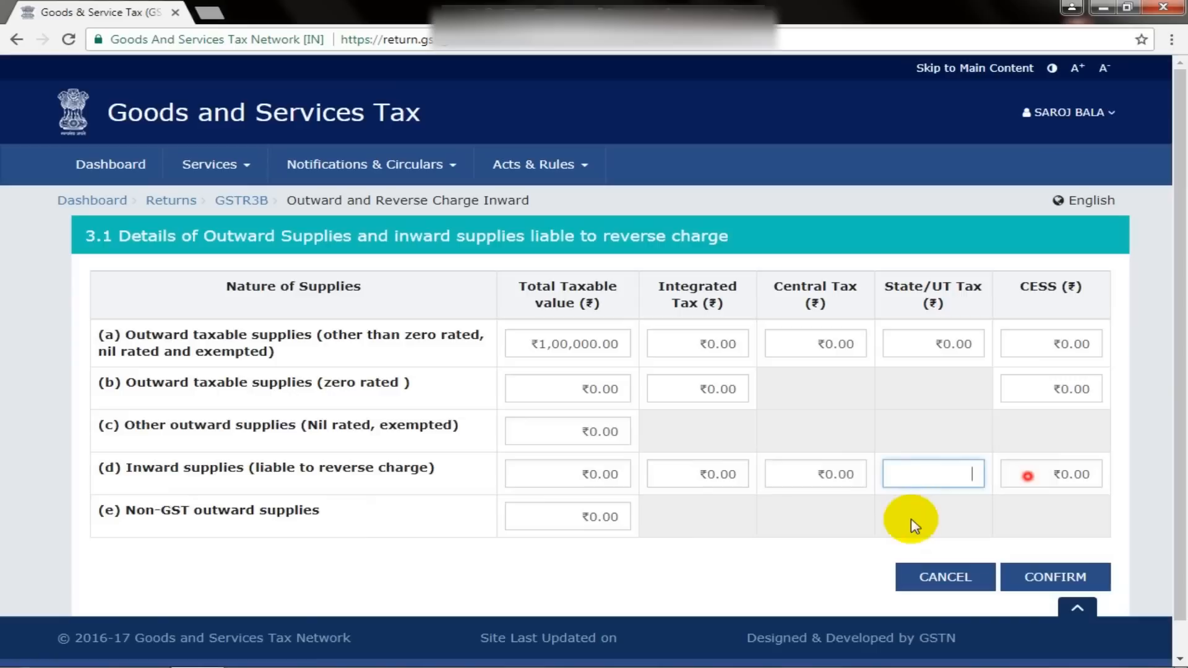
left_click(807, 388)
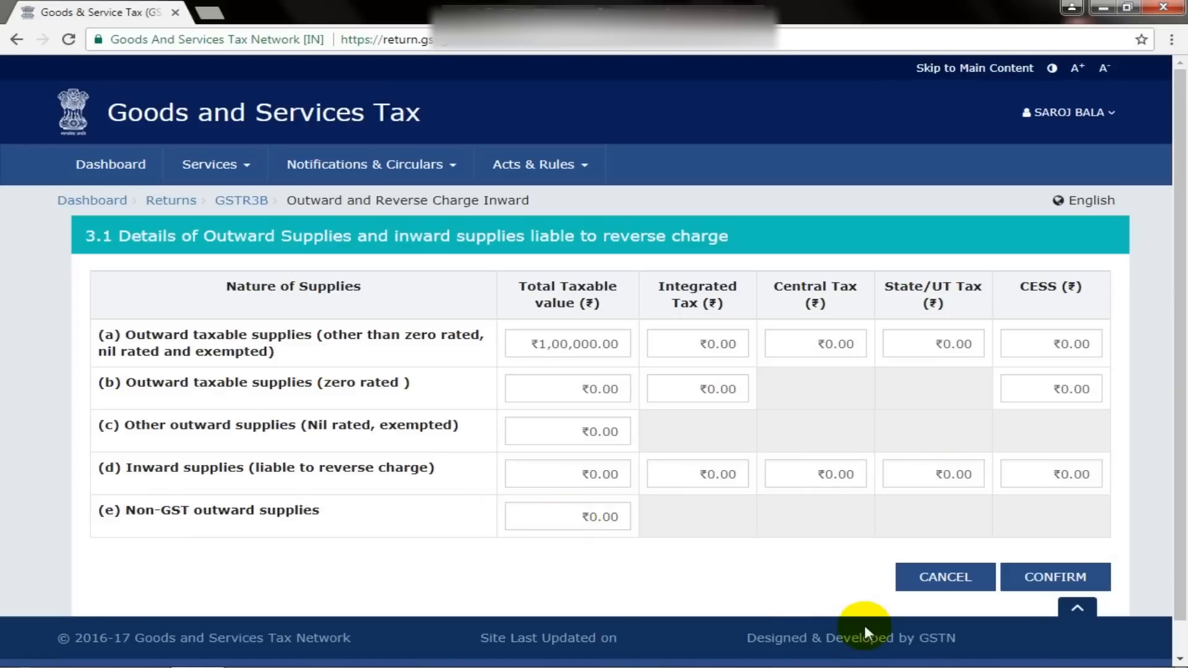
scroll(680, 495, "down", 1)
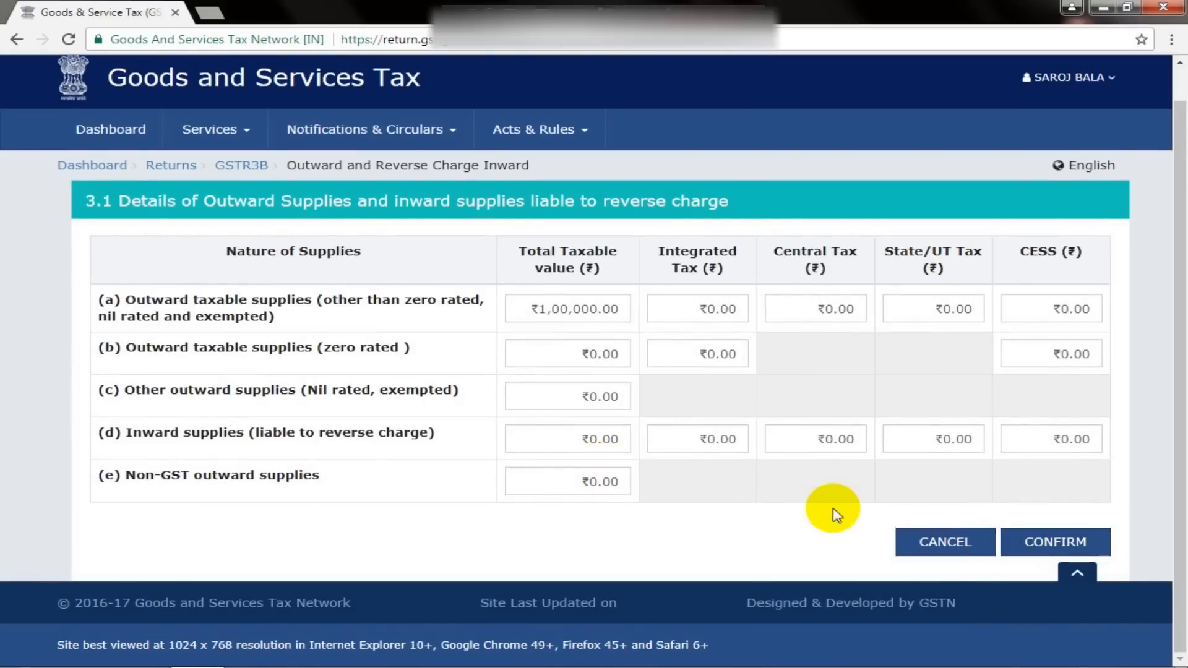
left_click(947, 544)
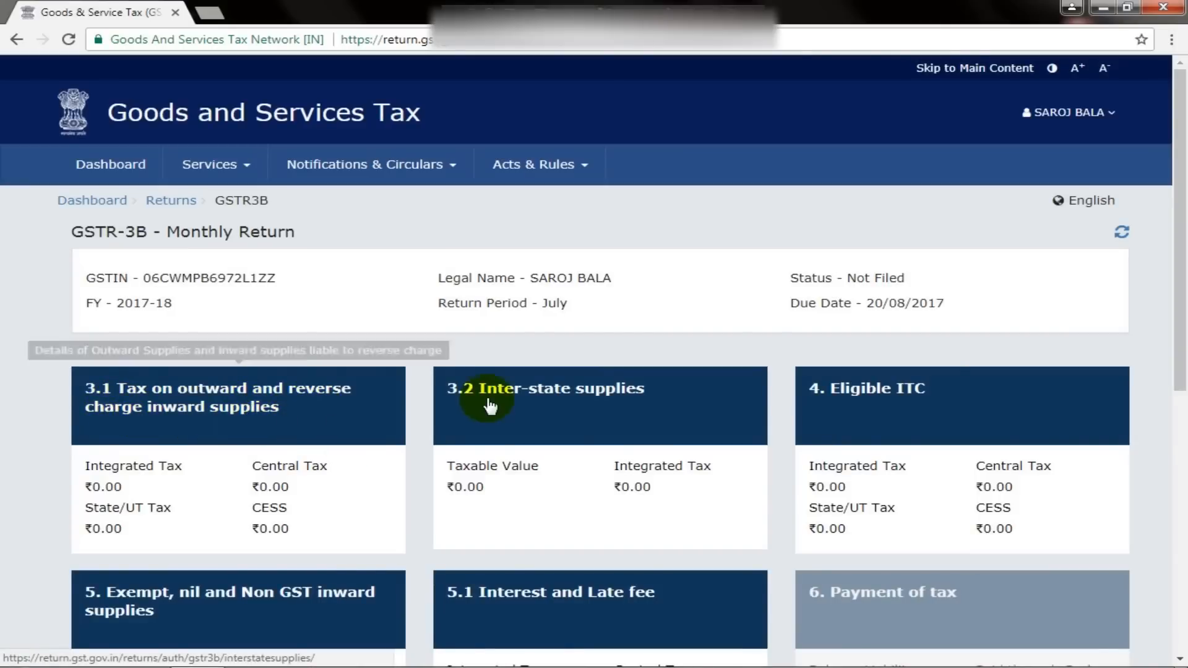
In section 3.2, enter a supply to unregistered persons with place 07 - Delhi, taxable value 1,00,000 and integrated tax 18,000
left_click(576, 417)
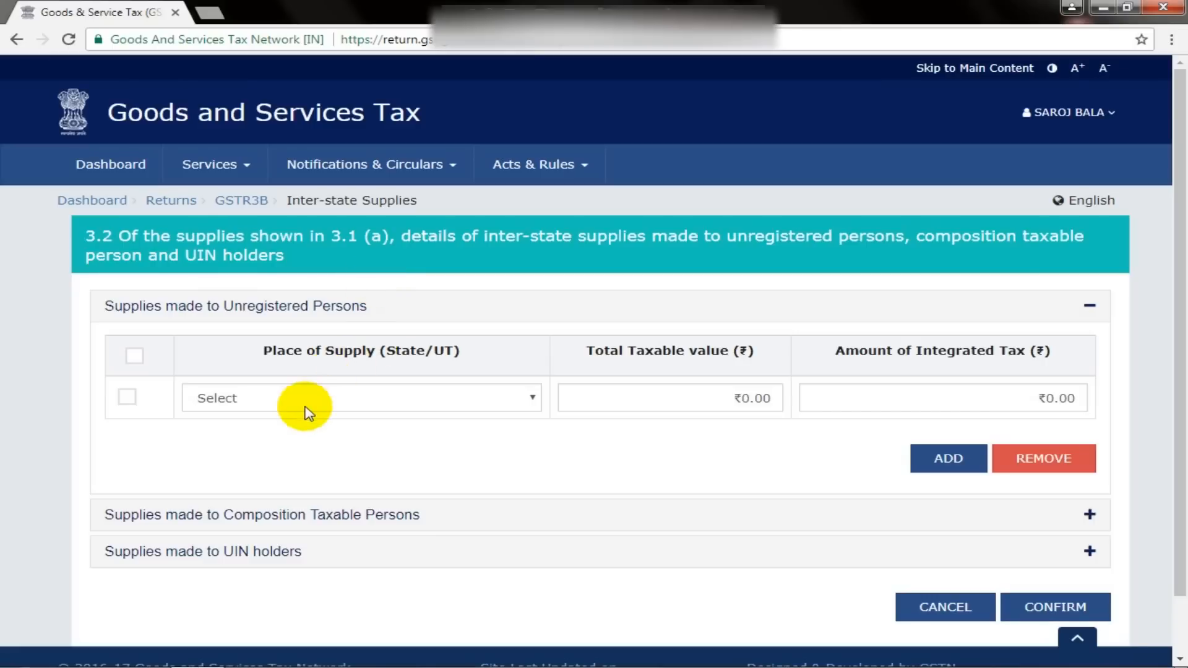
left_click(337, 402)
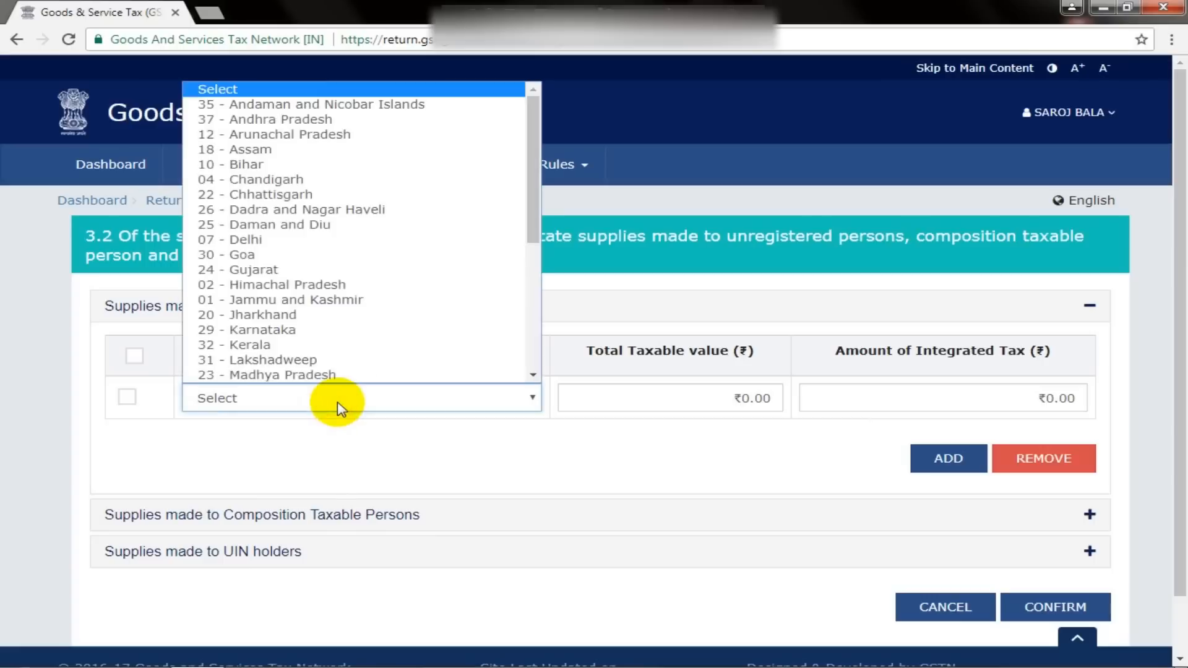
left_click(299, 240)
left_click(666, 399)
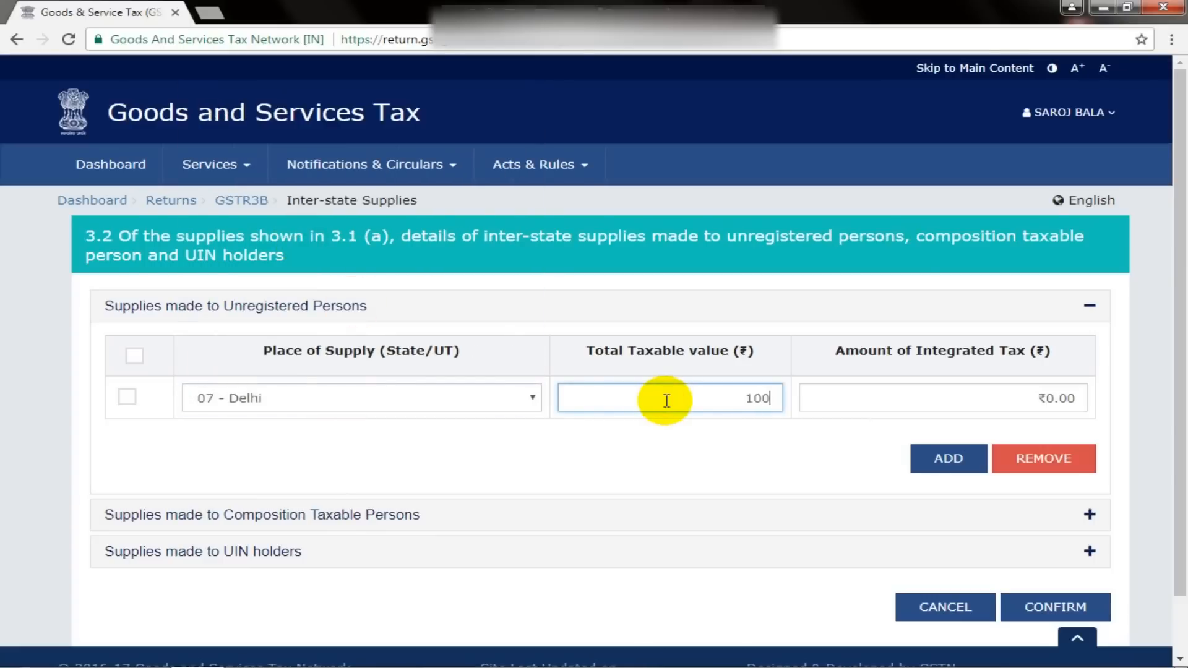
left_click(932, 405)
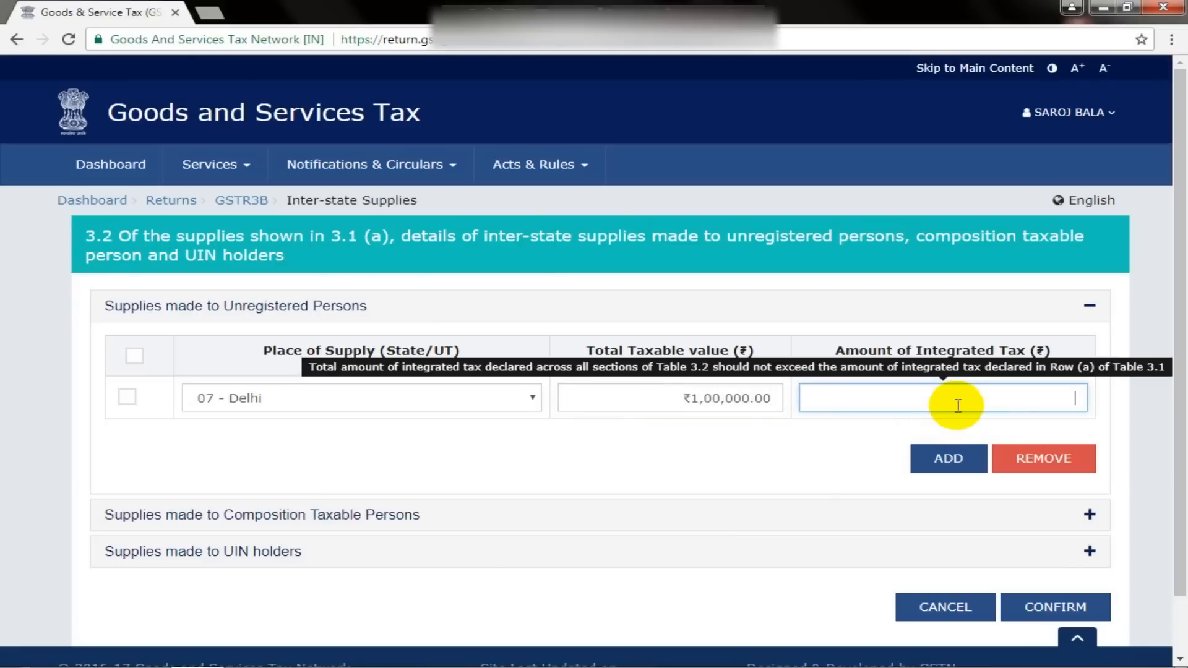
type("18,000")
left_click(723, 455)
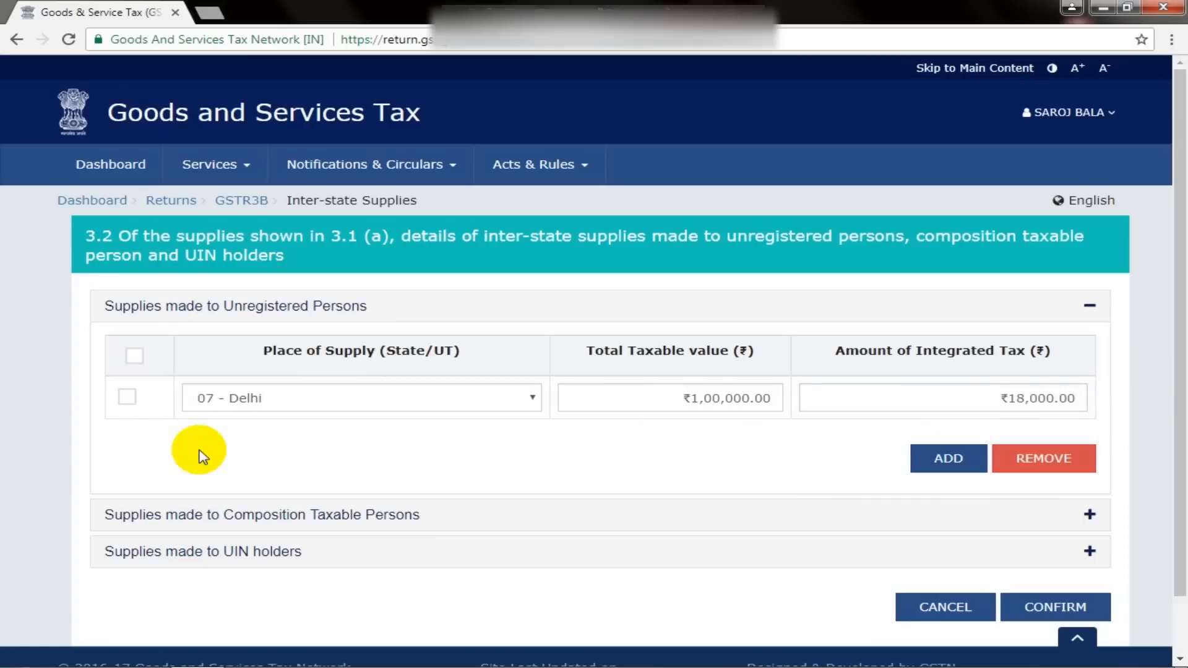
Add a second row for supplies to unregistered persons and look through its place of supply choices without selecting one
left_click(944, 462)
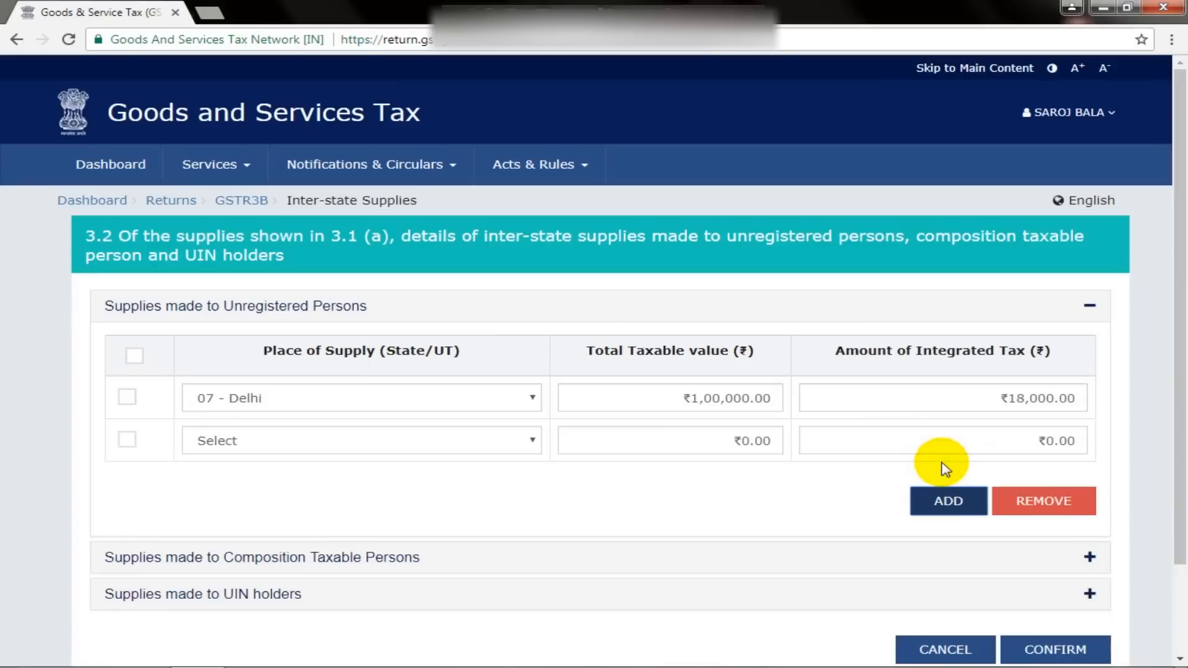
left_click(331, 447)
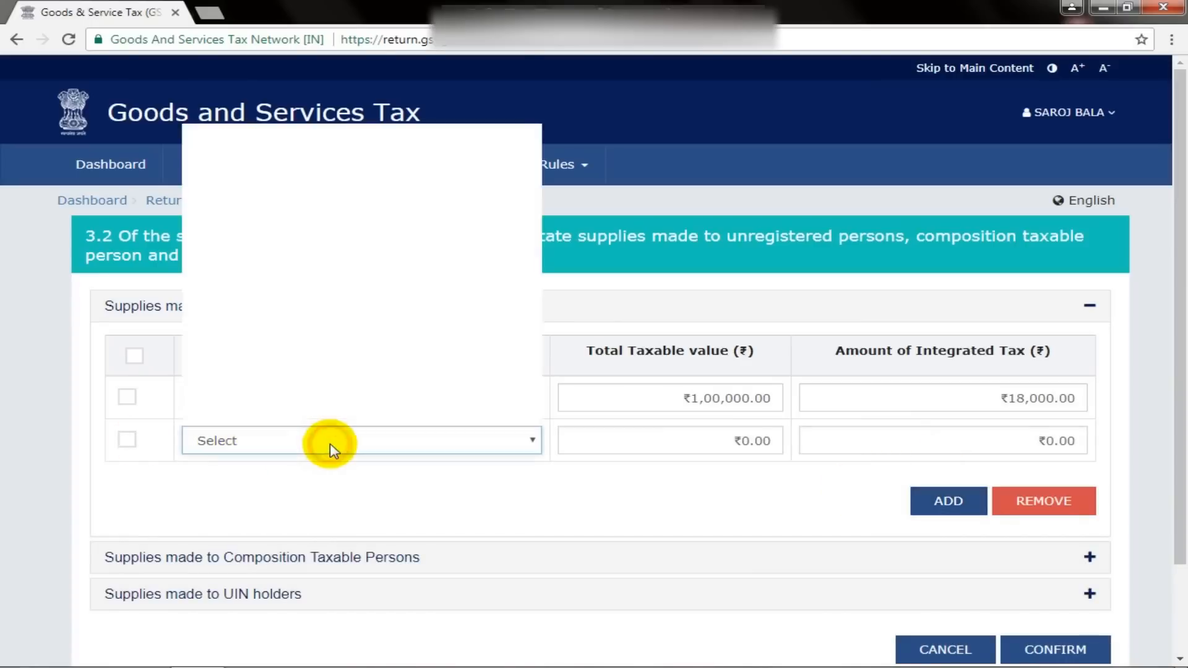
left_click(342, 487)
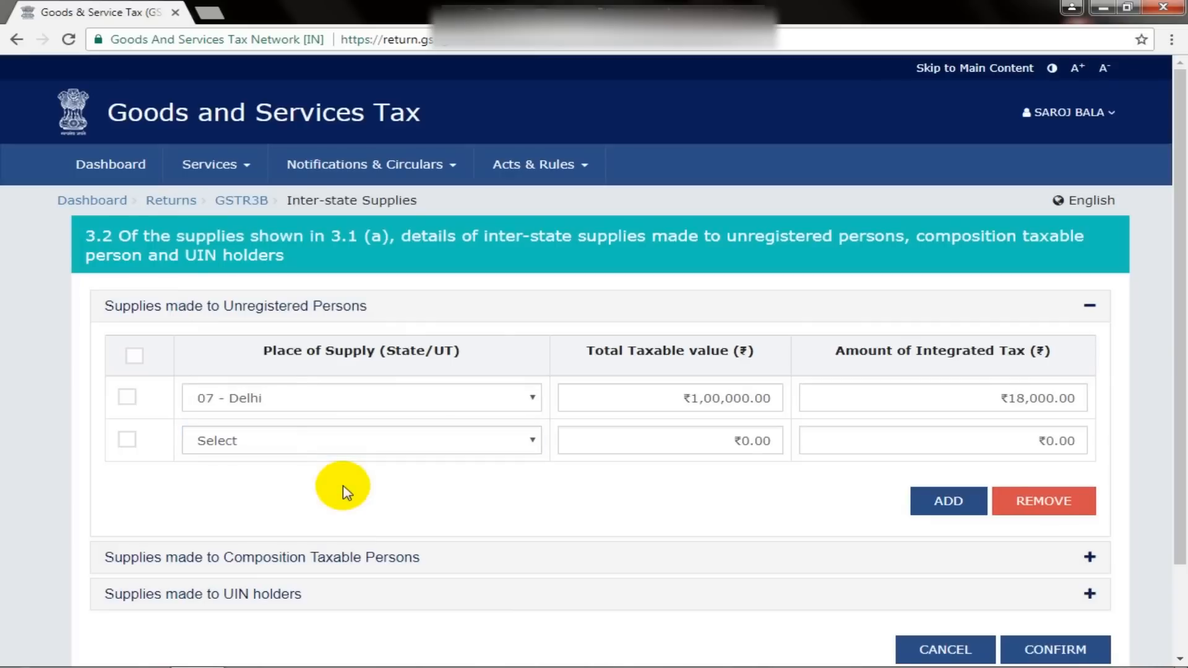
Look at the sections for supplies to composition taxable persons and UIN holders, and leave section 3.2 without confirming it
scroll(343, 494, "down", 2)
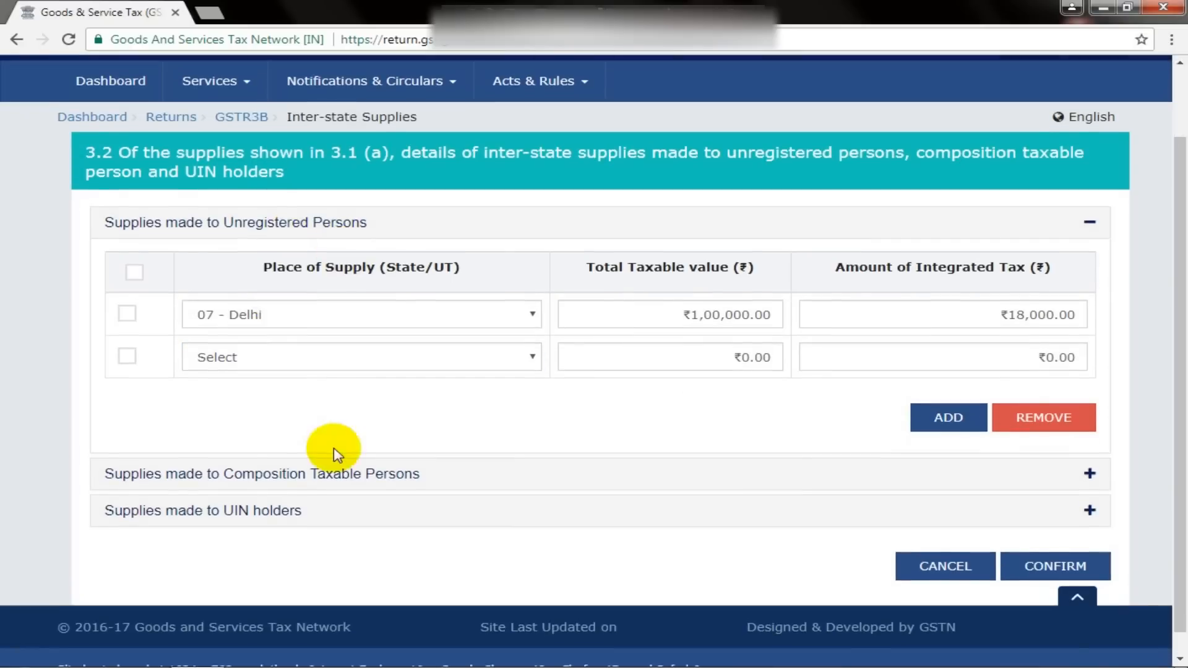
left_click(303, 476)
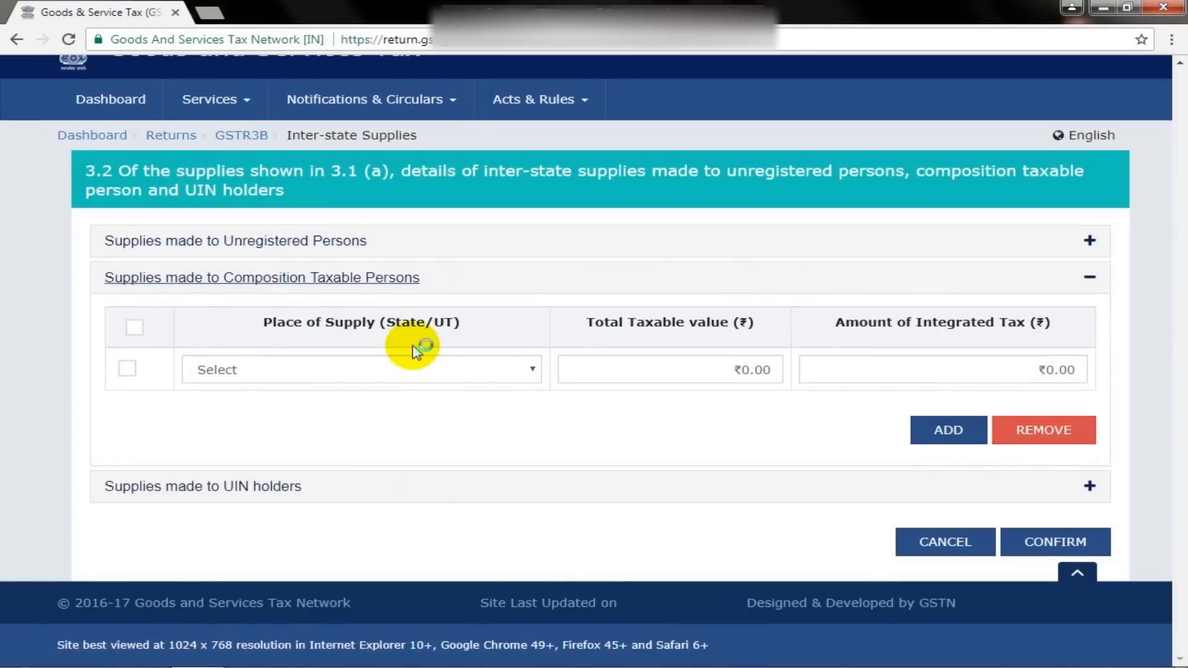
left_click(234, 488)
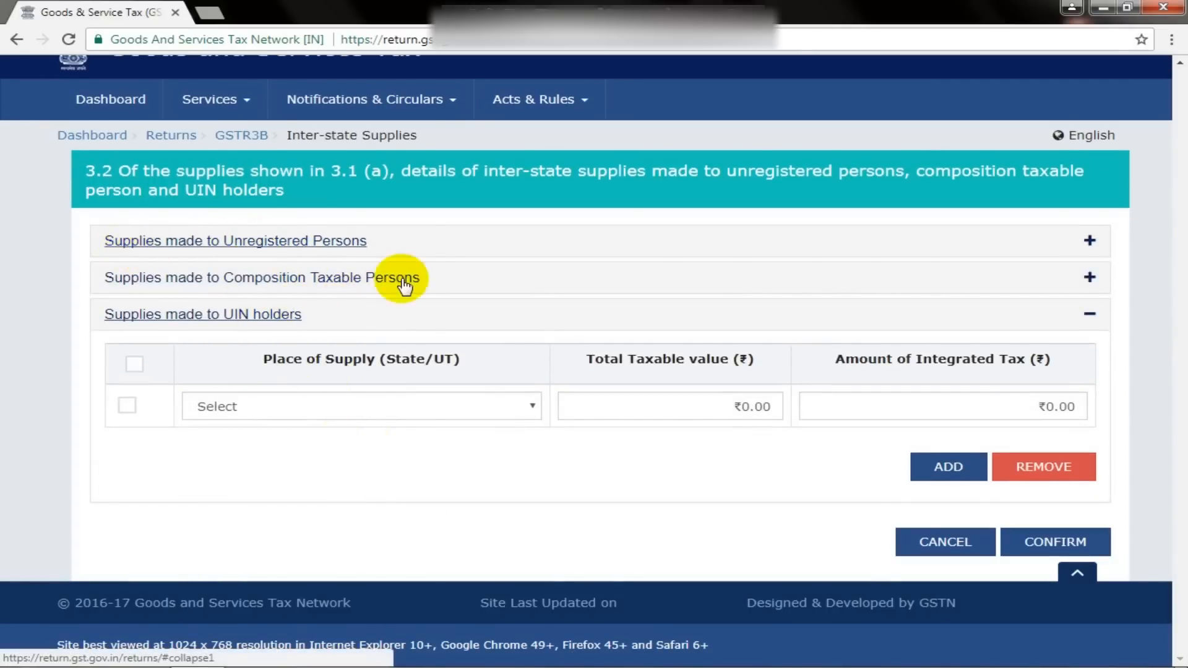
left_click(277, 246)
left_click(280, 481)
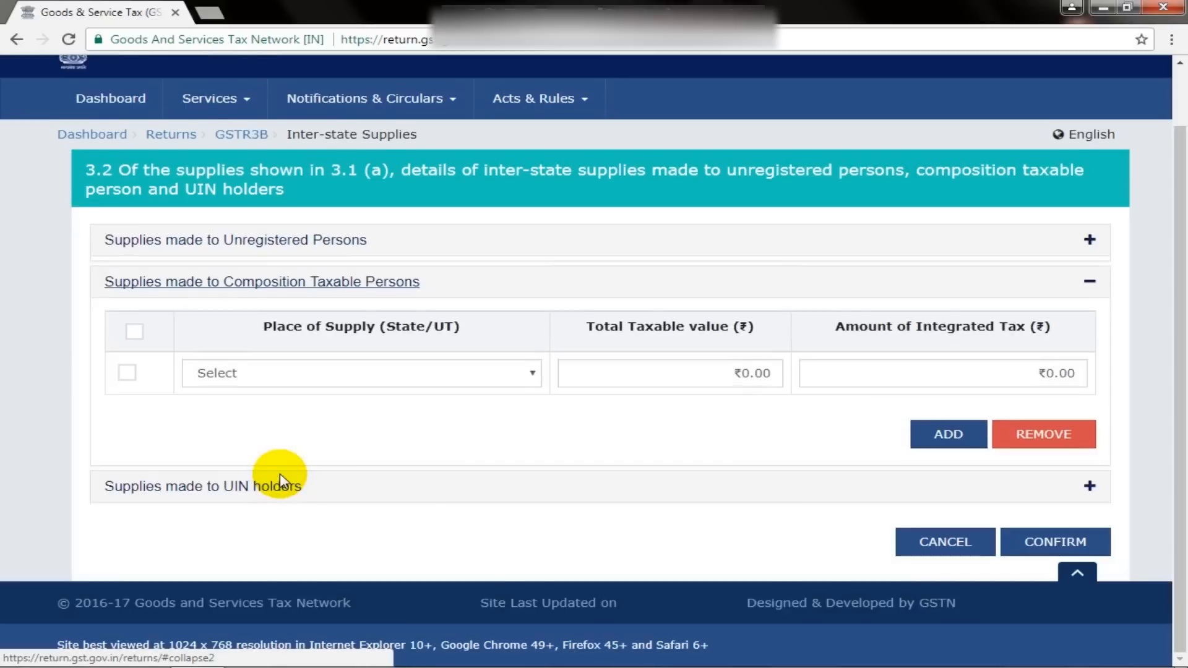
left_click(268, 487)
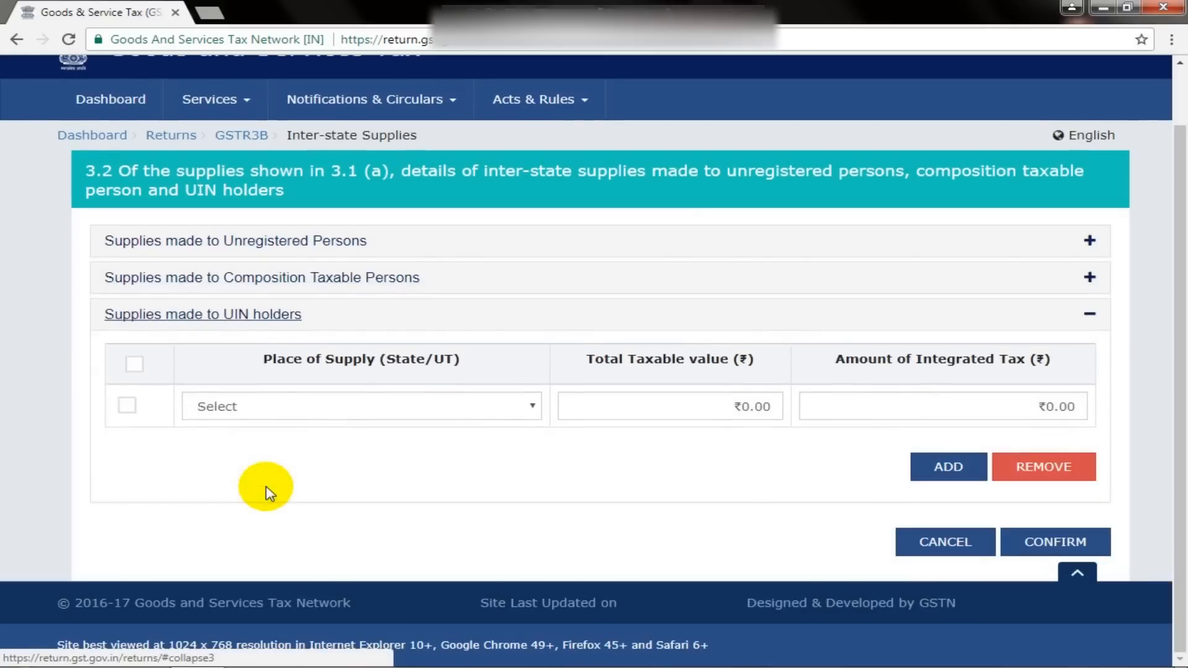
left_click(961, 548)
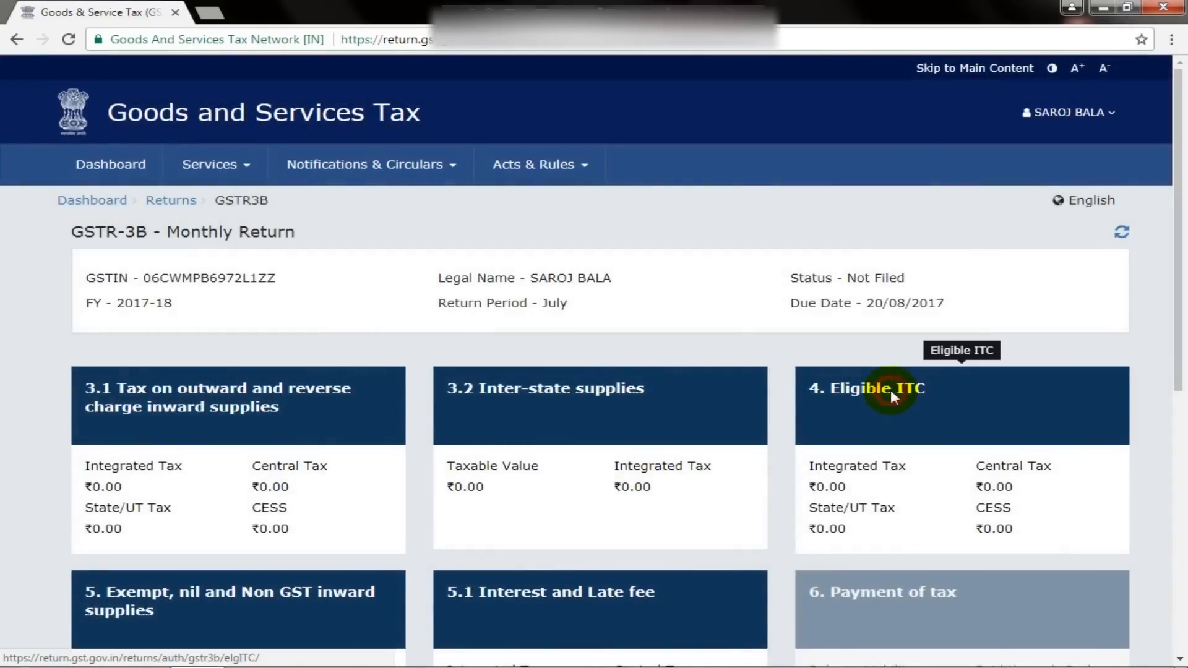
Open section 4, Eligible ITC, and step through the tax and cess fields of the ITC Reversed rows without entering amounts
left_click(890, 389)
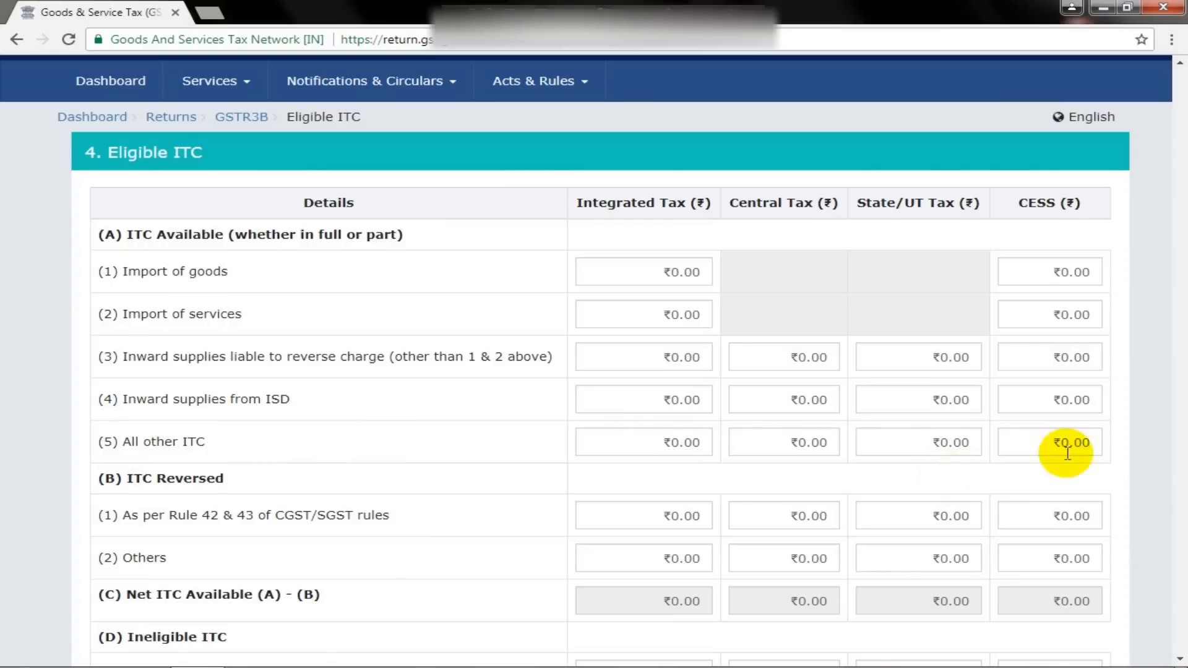
scroll(346, 492, "down", 1)
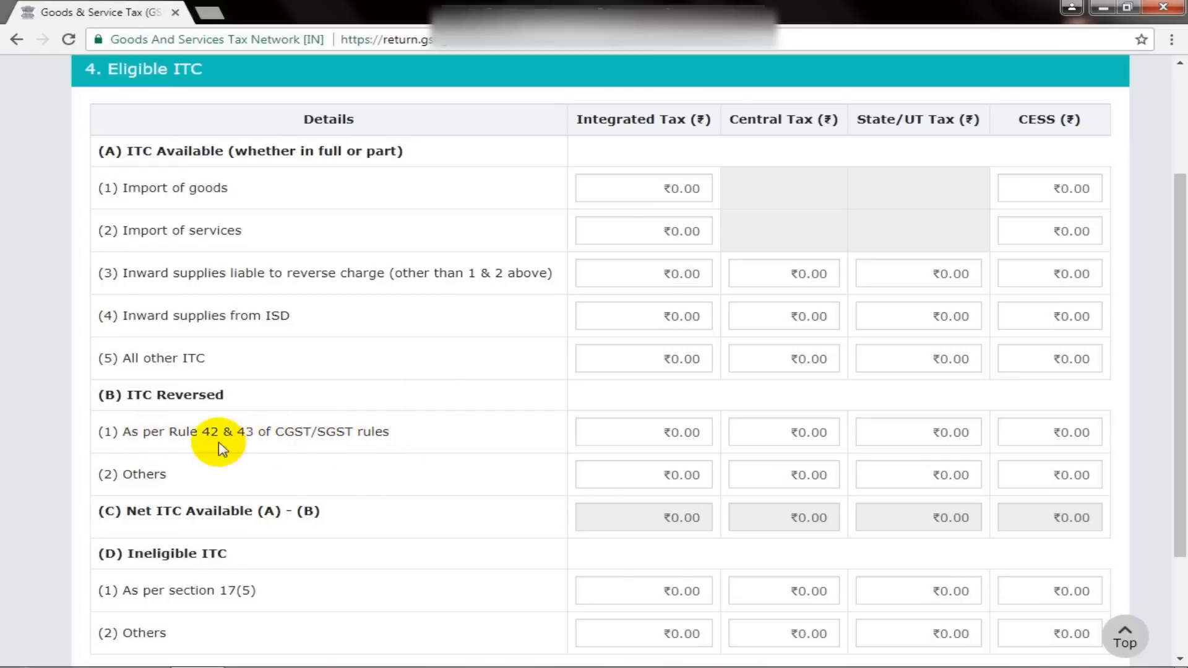
left_click(646, 437)
left_click(845, 438)
left_click(911, 439)
left_click(1018, 439)
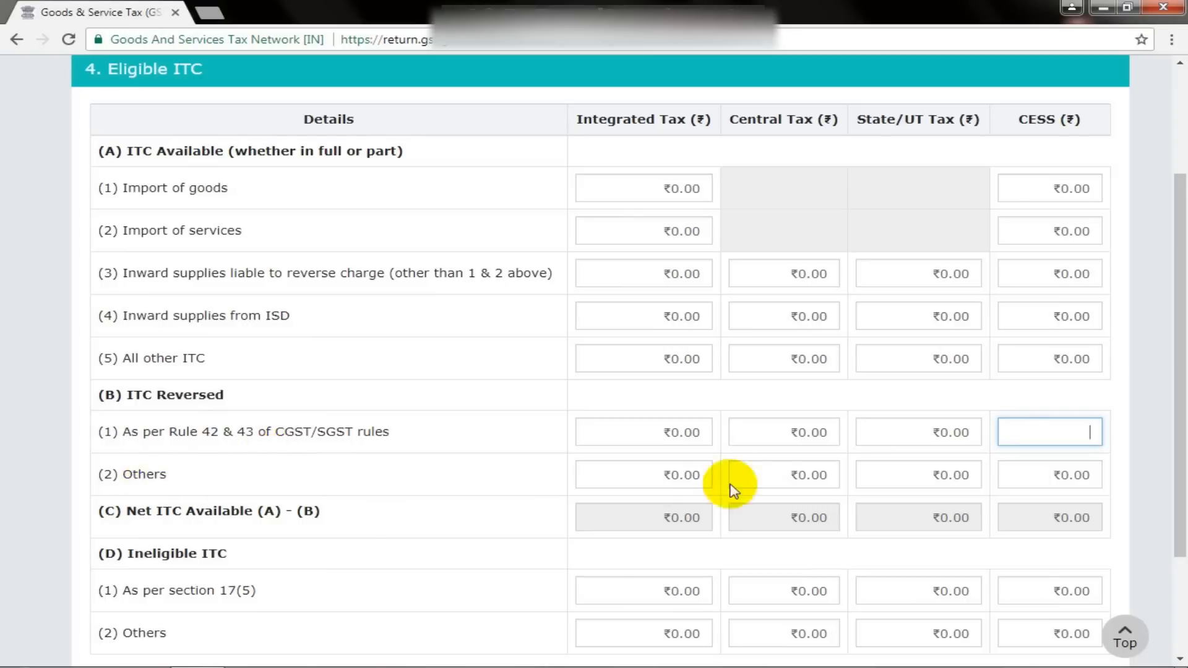
left_click(1038, 479)
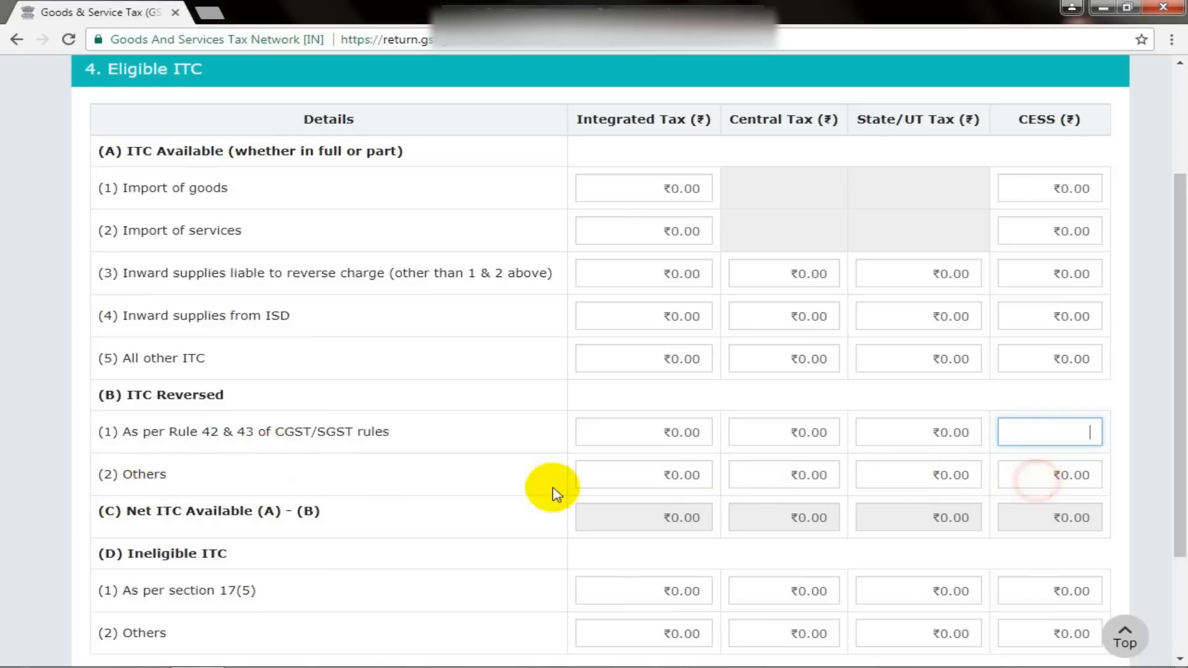
left_click(299, 486)
Examine the Net ITC Available and Ineligible ITC rows, and leave section 4 without confirming it
scroll(298, 485, "down", 3)
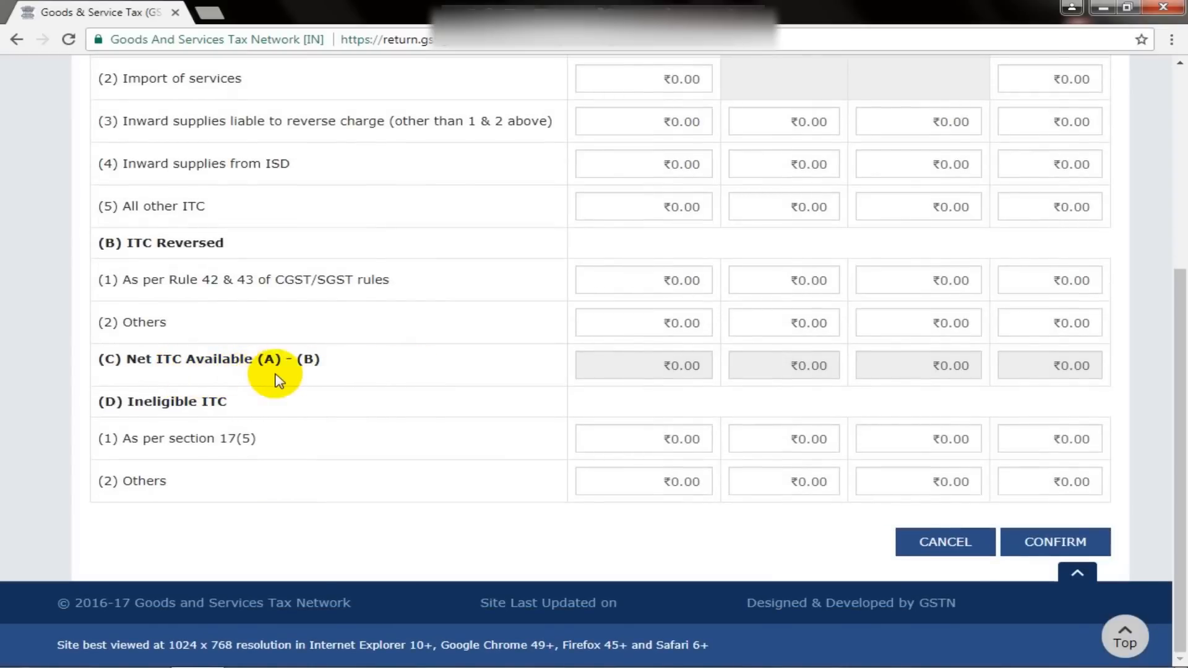
left_click(650, 367)
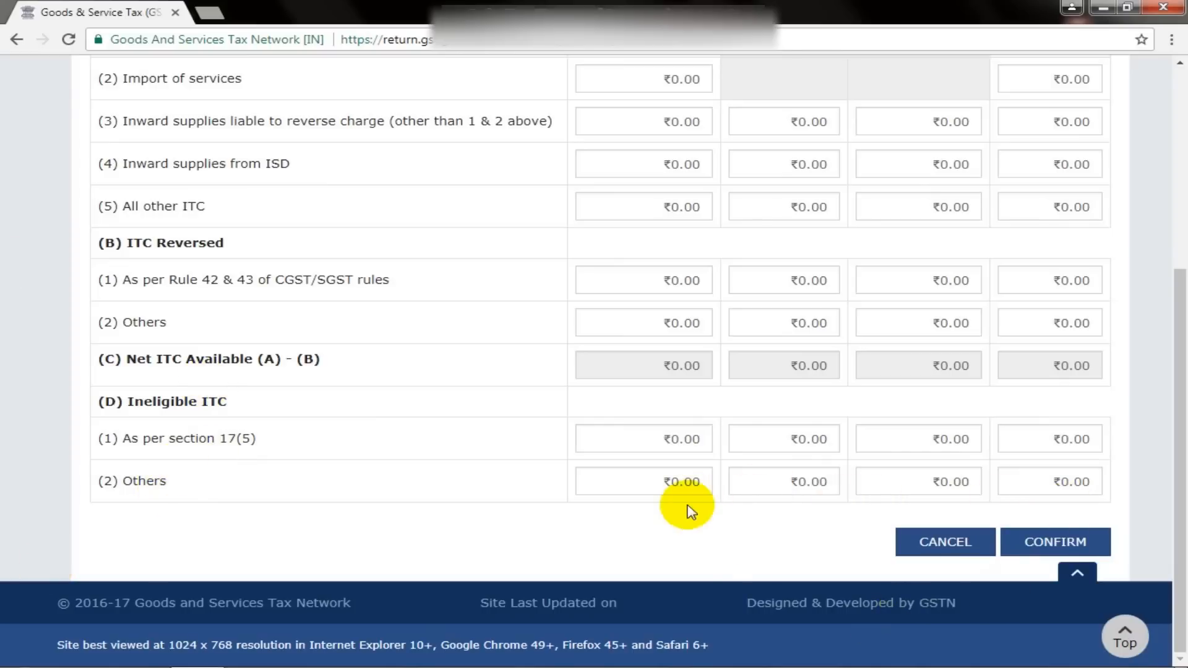
scroll(691, 512, "up", 1)
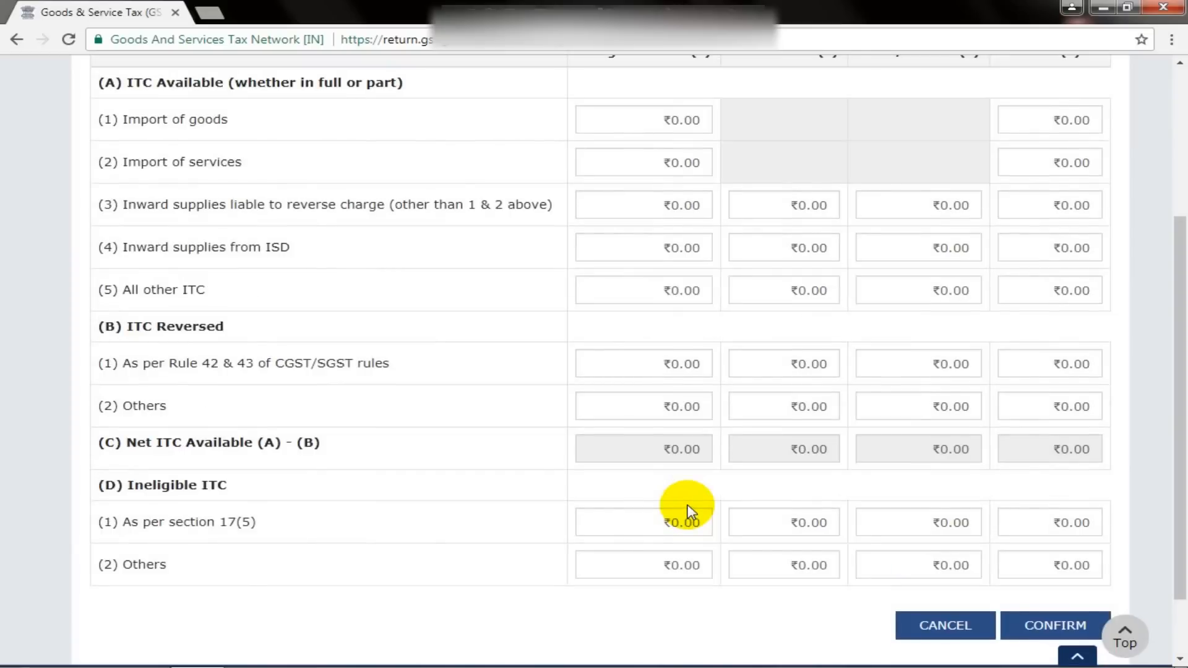
left_click(946, 626)
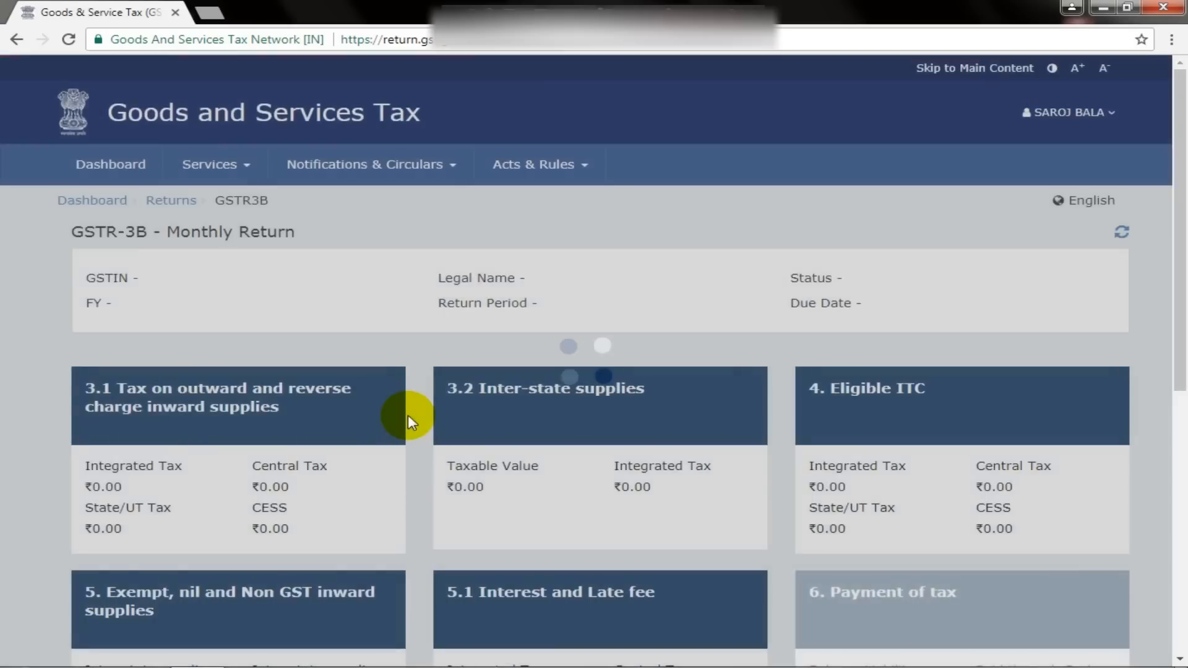
Open section 5, step through the inter-state and intra-state fields of both supply rows, and leave it without confirming
scroll(443, 522, "down", 4)
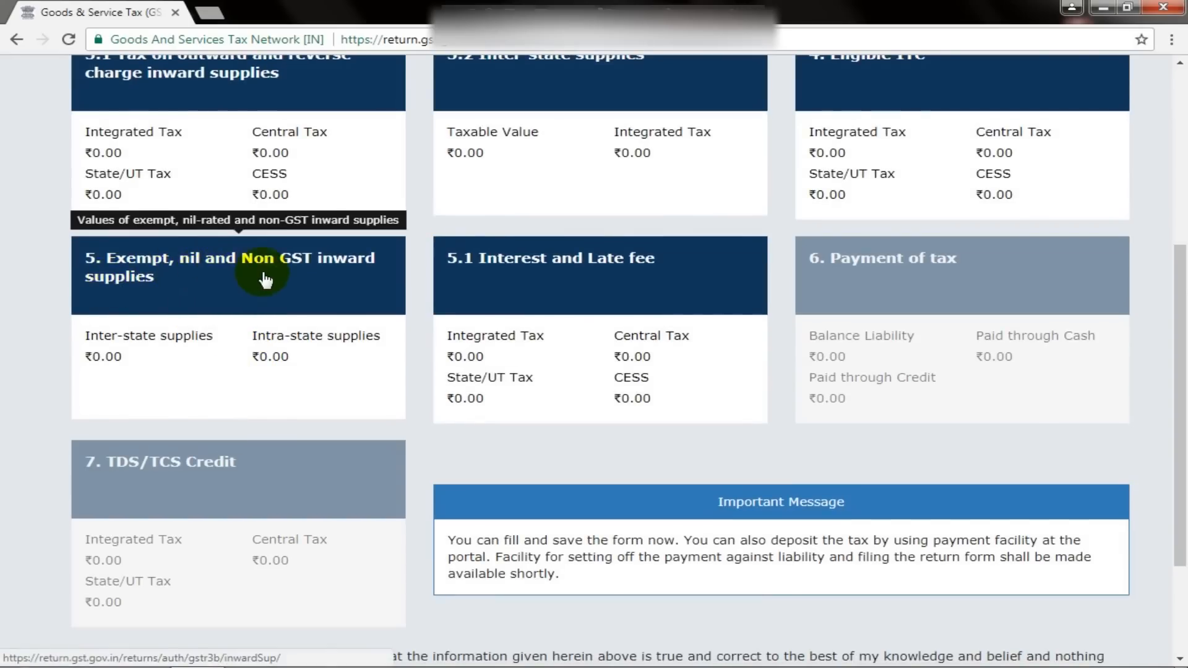
left_click(314, 277)
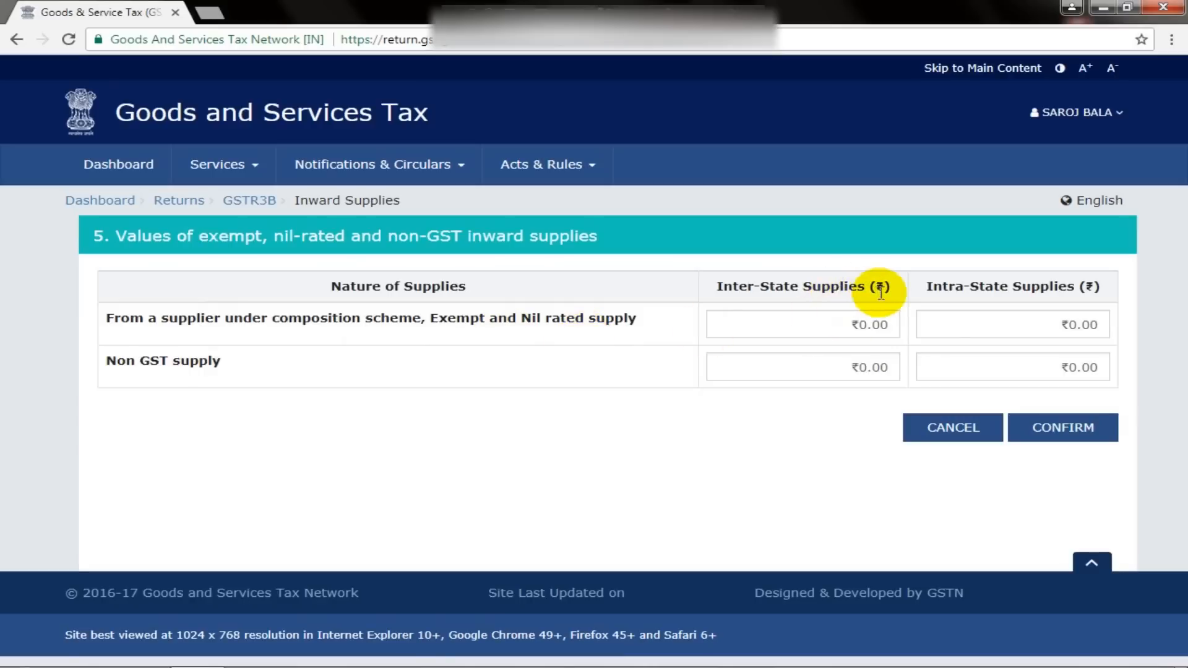
left_click(858, 324)
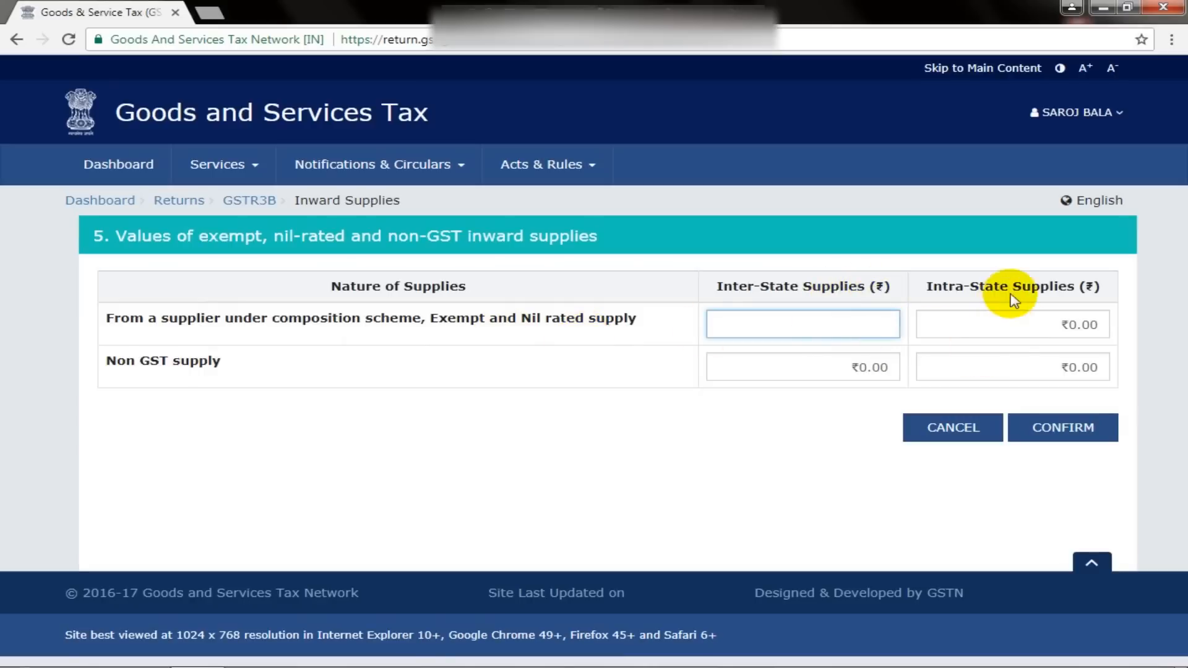
left_click(1016, 320)
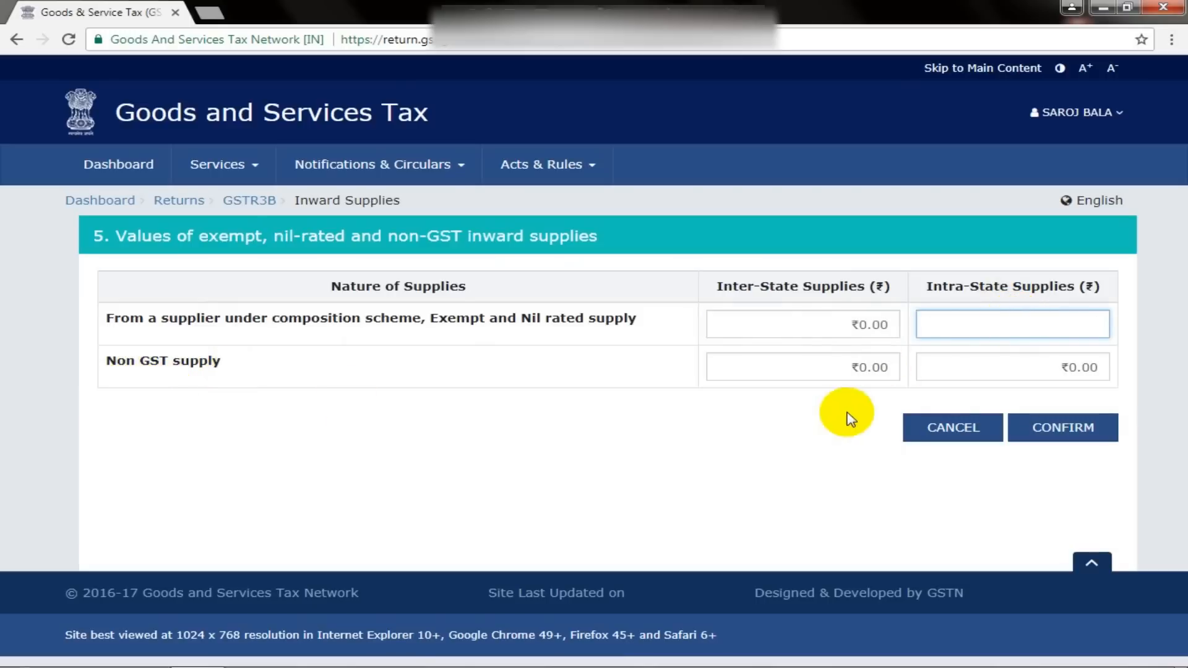
left_click(853, 370)
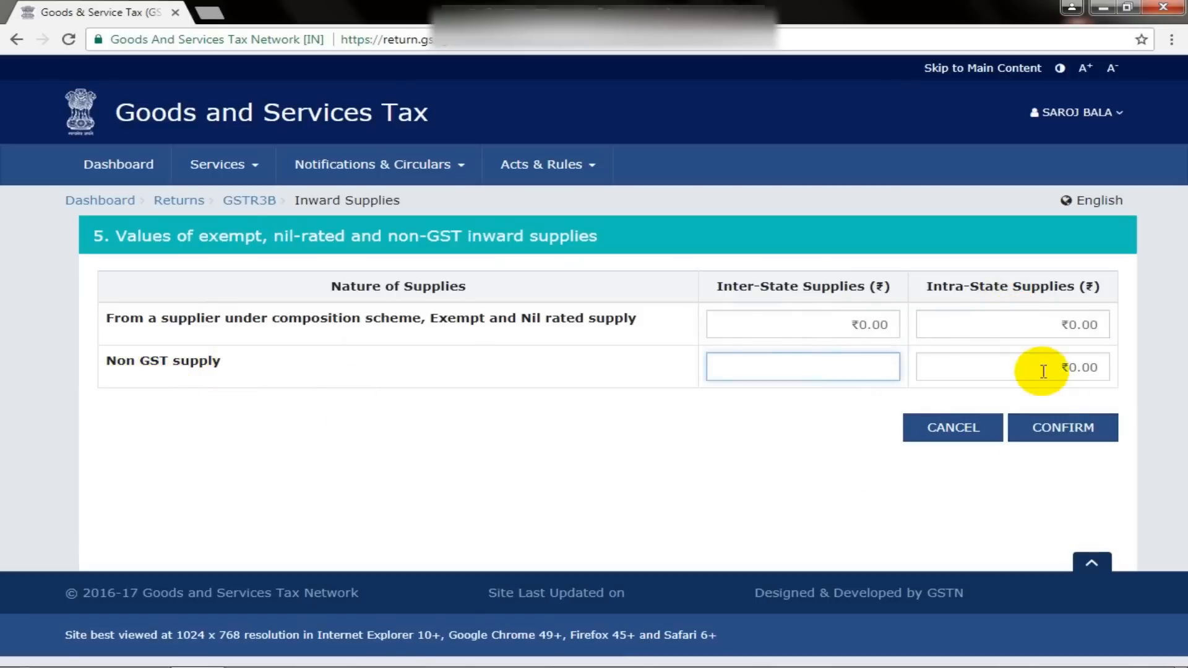
left_click(1024, 366)
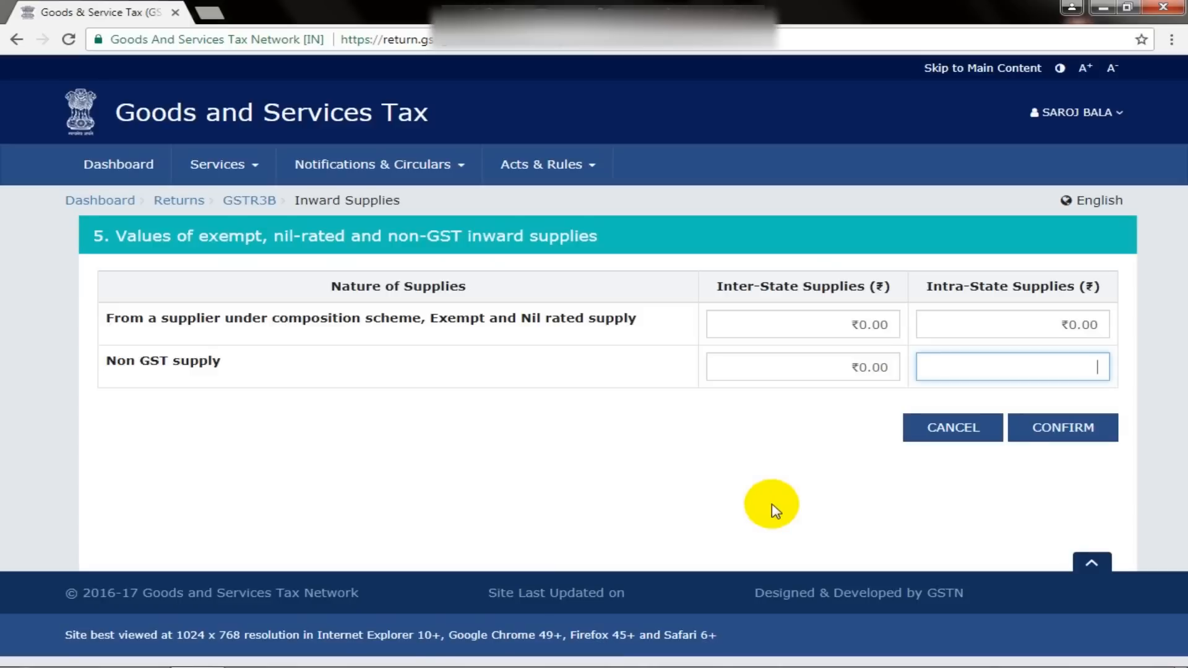
left_click(964, 439)
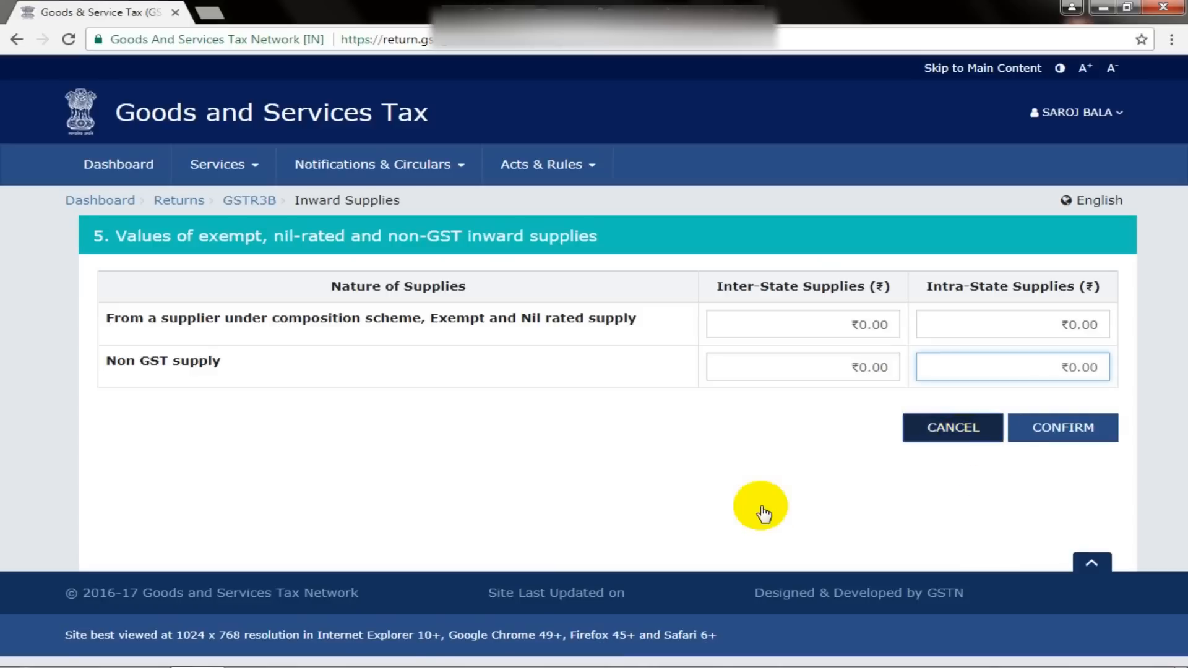
Open section 5.1, examine the interest and late fee fields, and leave it without confirming
scroll(759, 505, "down", 3)
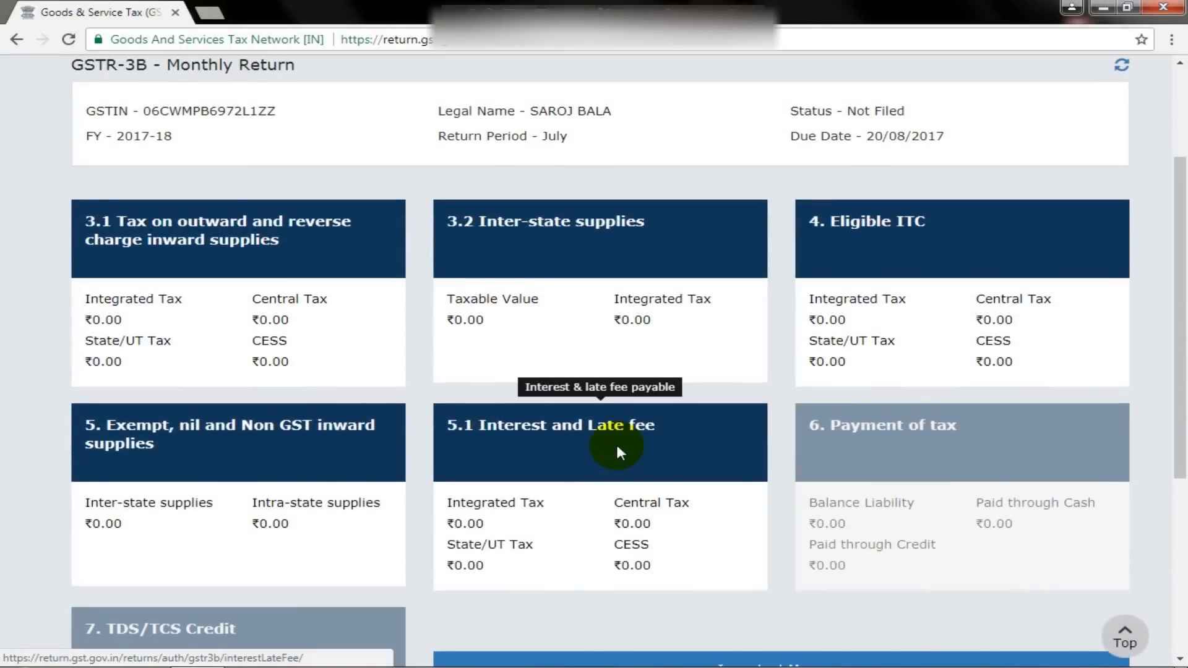
left_click(619, 452)
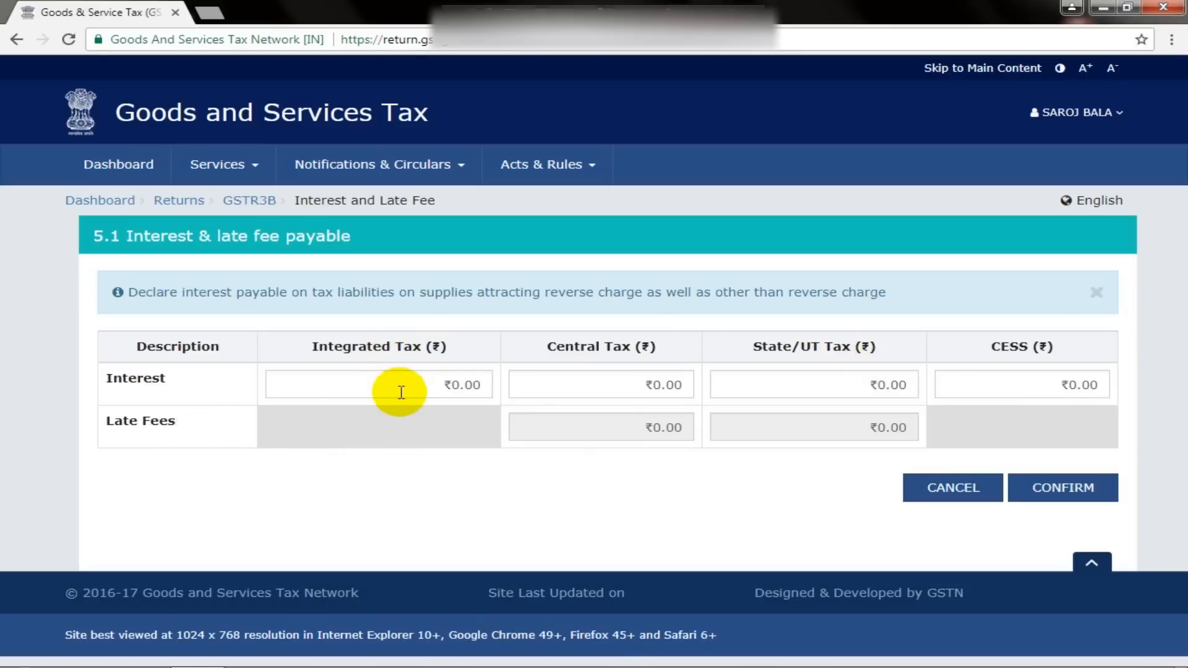
left_click(969, 497)
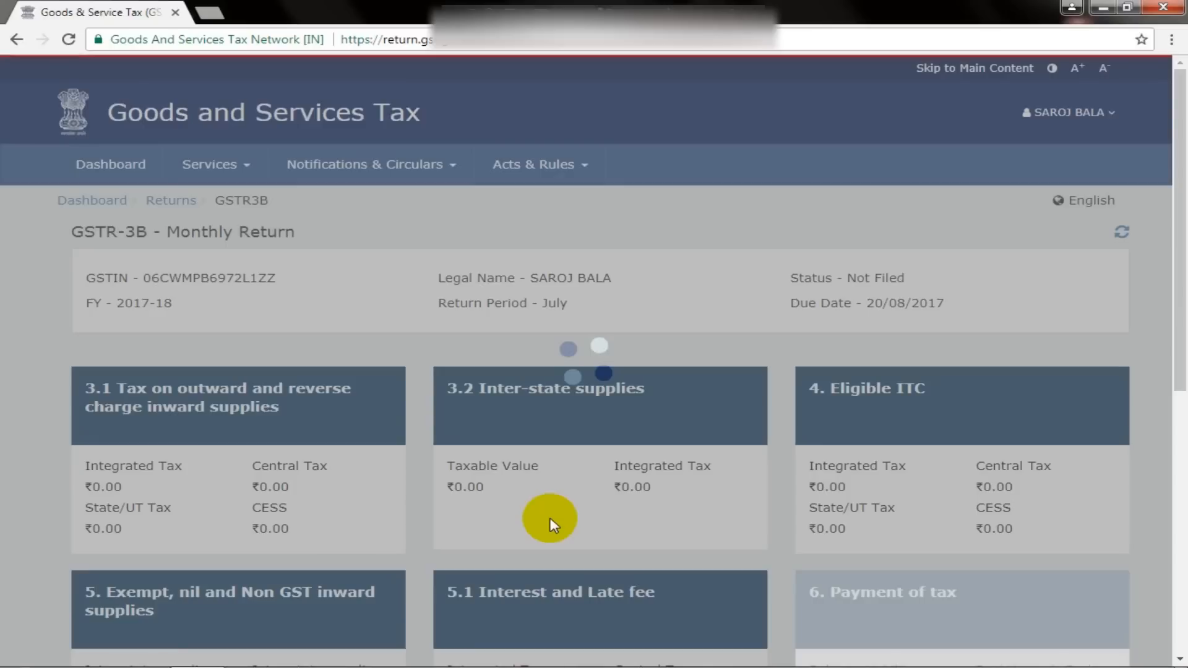
Examine the payment of tax and TDS/TCS credit sections, the important message, the declaration, and the save, submit and filing options
scroll(553, 520, "down", 4)
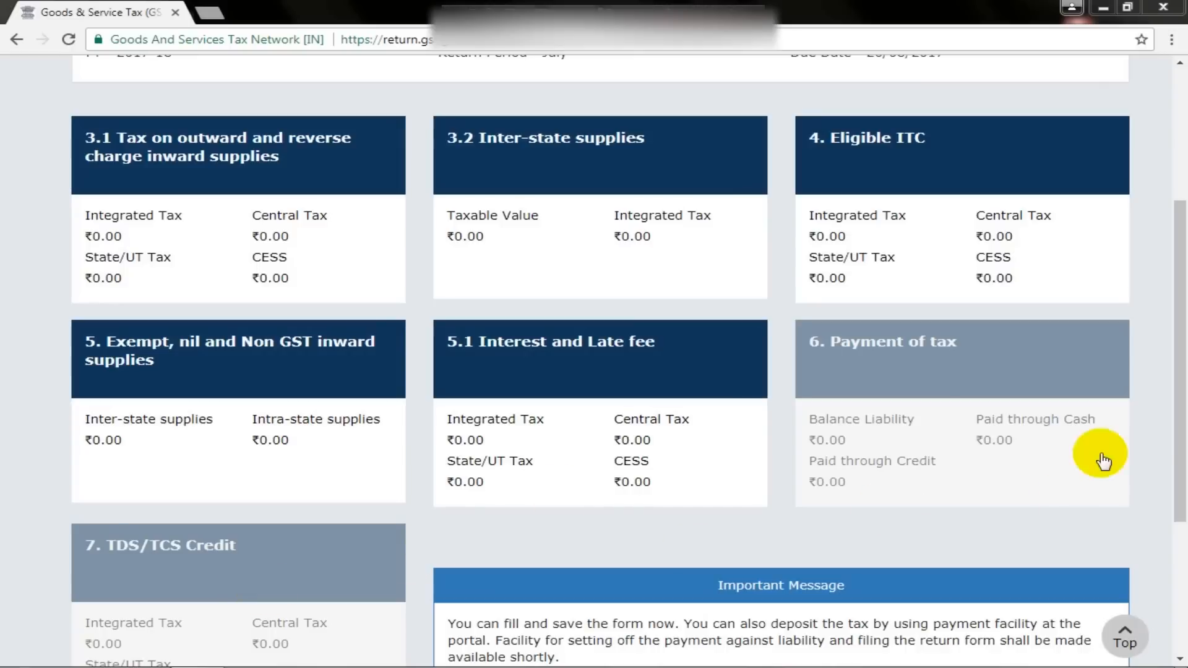
left_click_drag(1181, 488, 1186, 572)
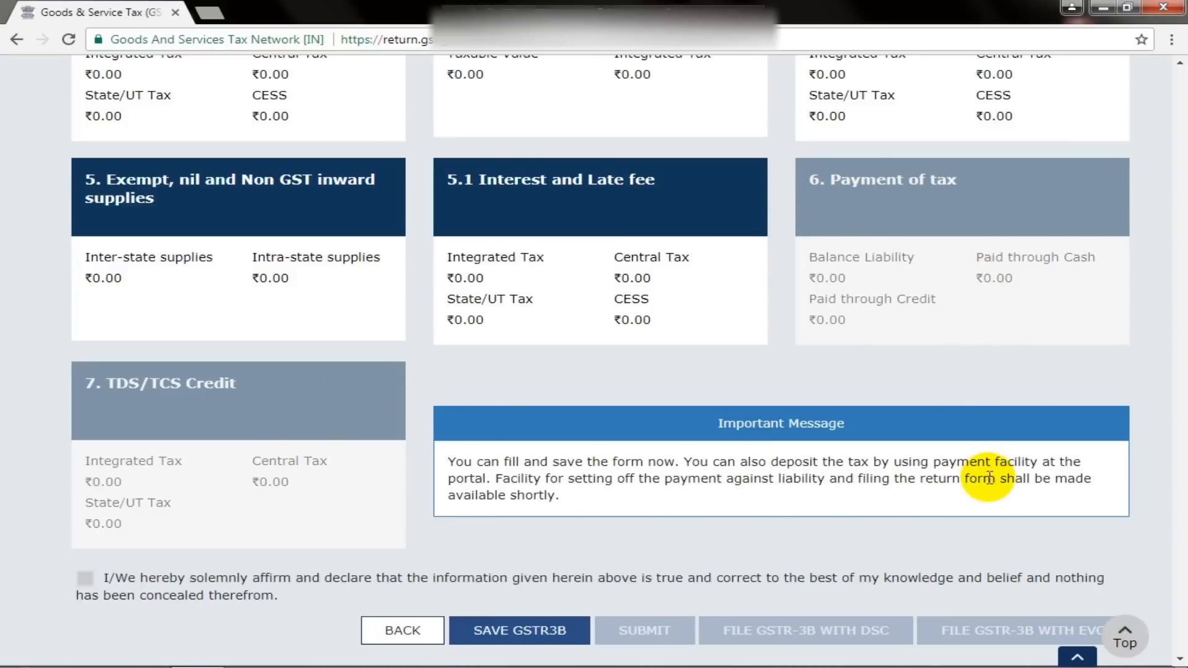
scroll(127, 416, "down", 2)
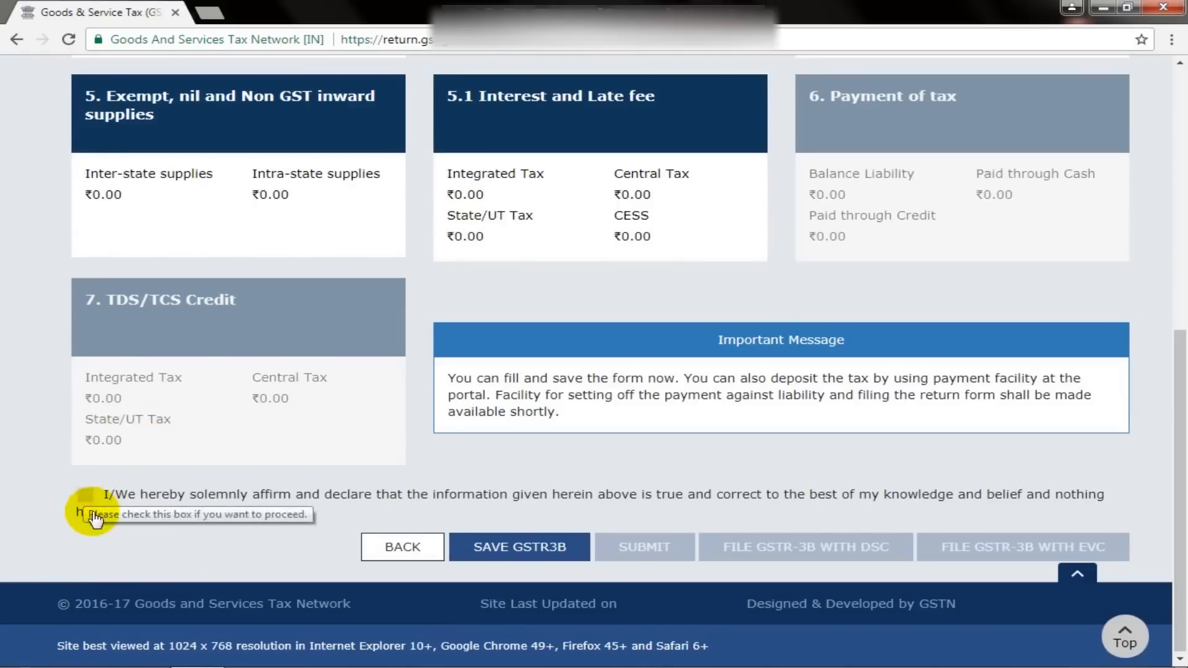
left_click(545, 557)
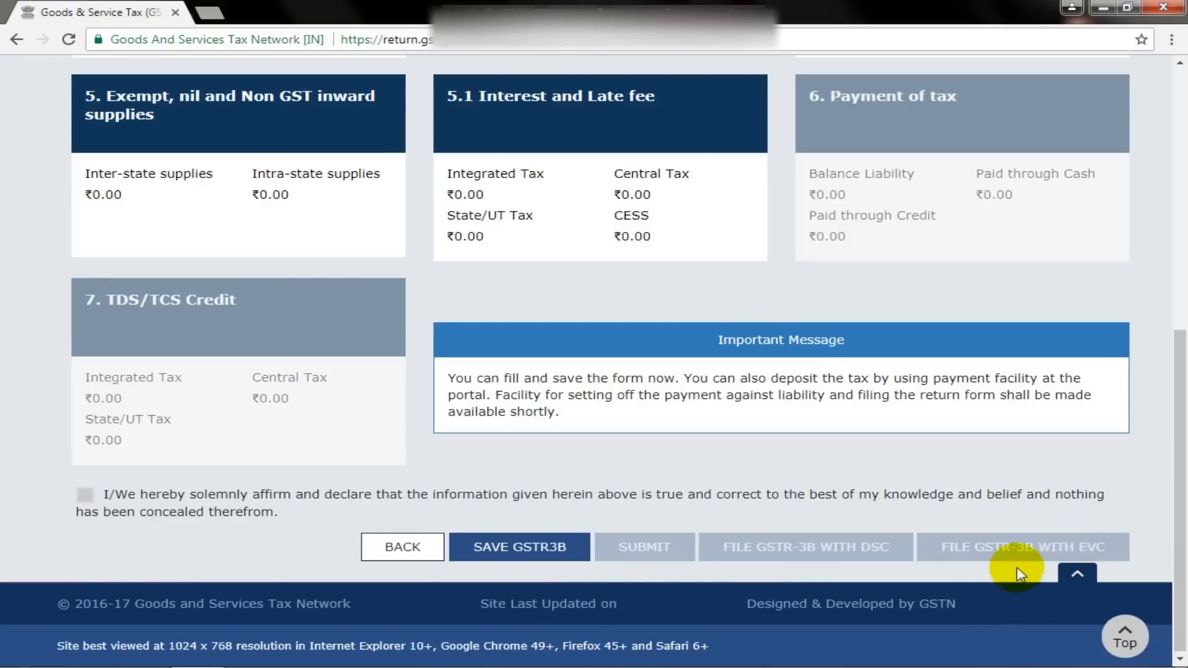
scroll(517, 287, "up", 4)
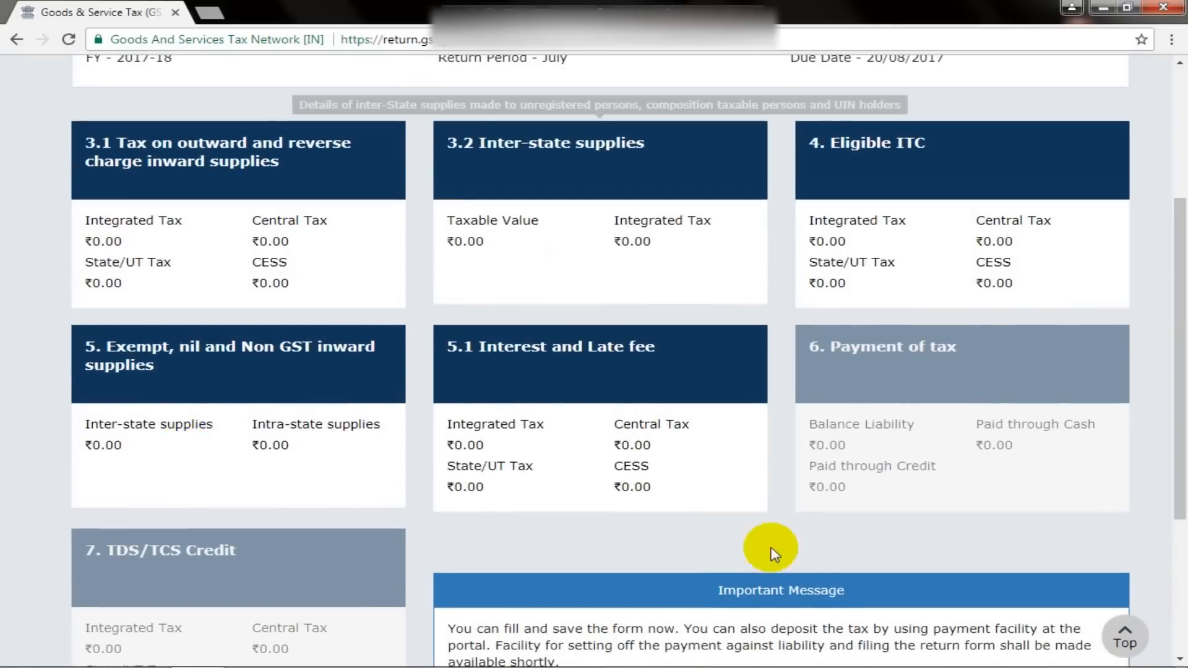
scroll(897, 392, "down", 1)
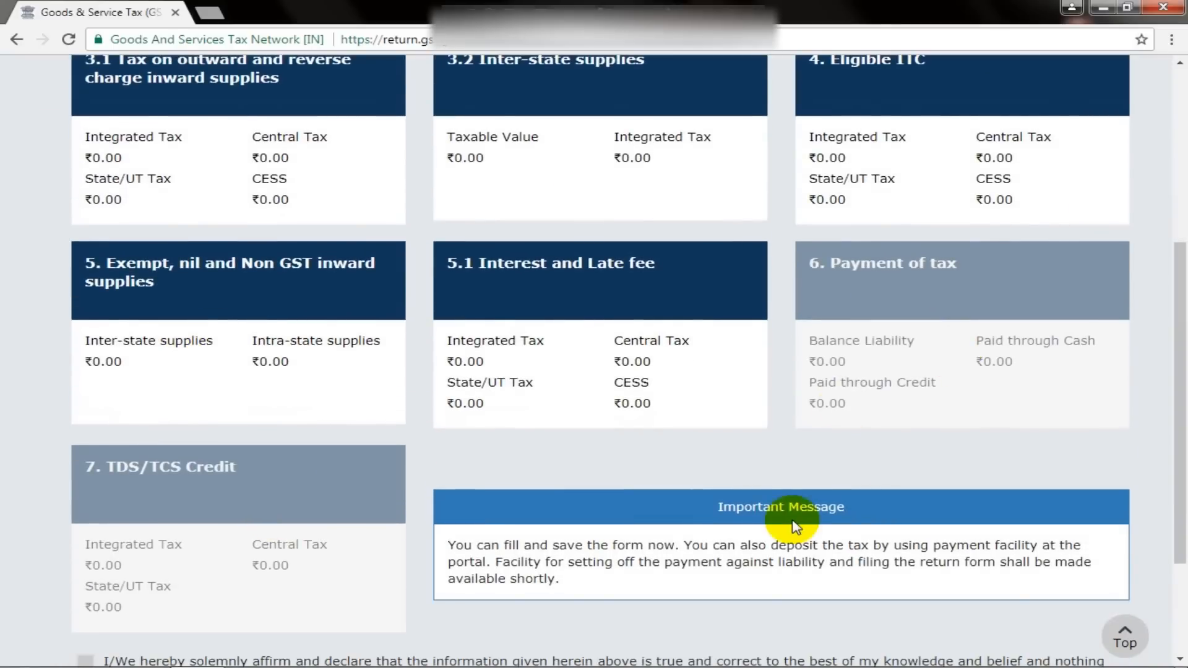
scroll(796, 526, "up", 3)
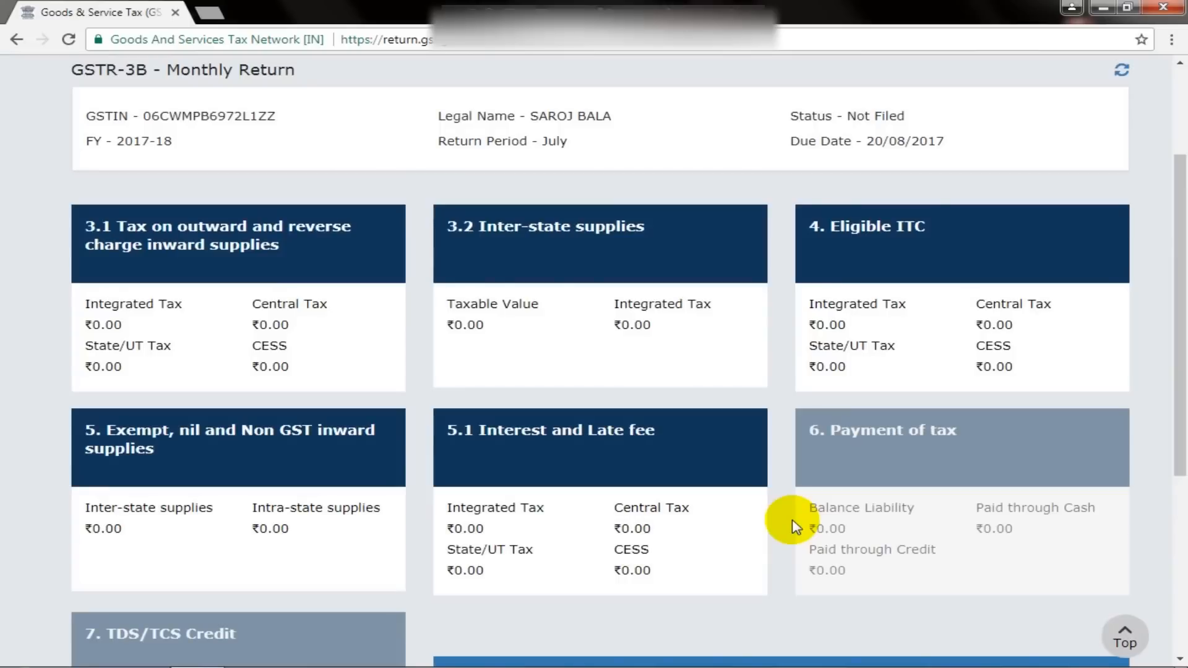
scroll(796, 526, "up", 3)
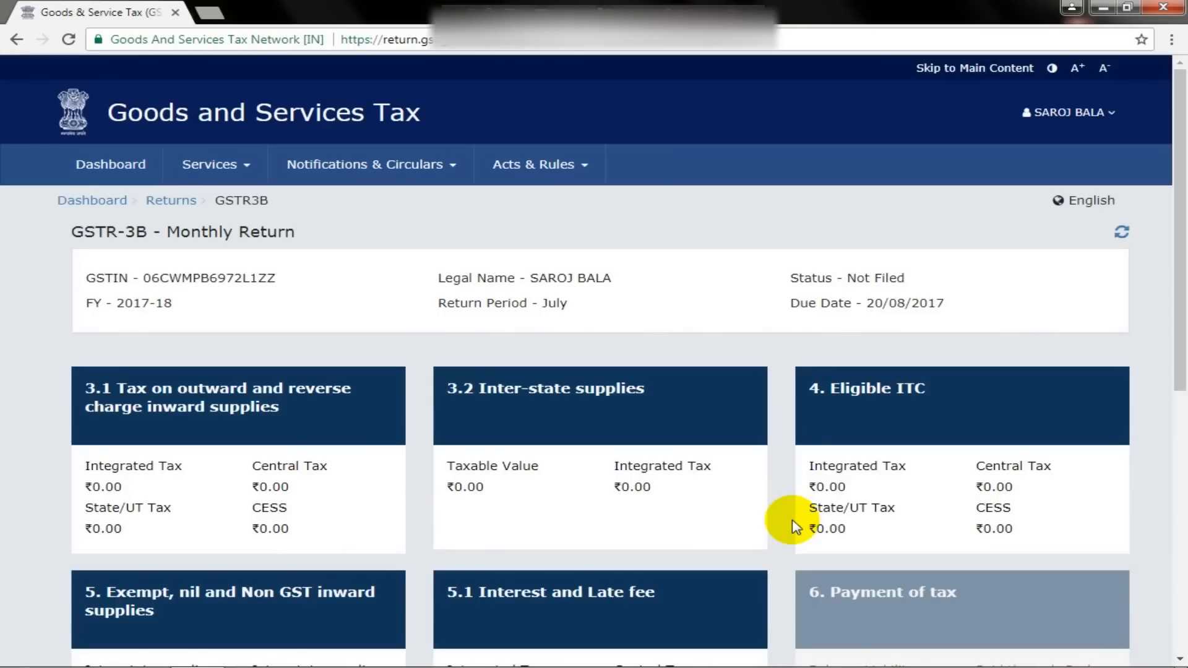